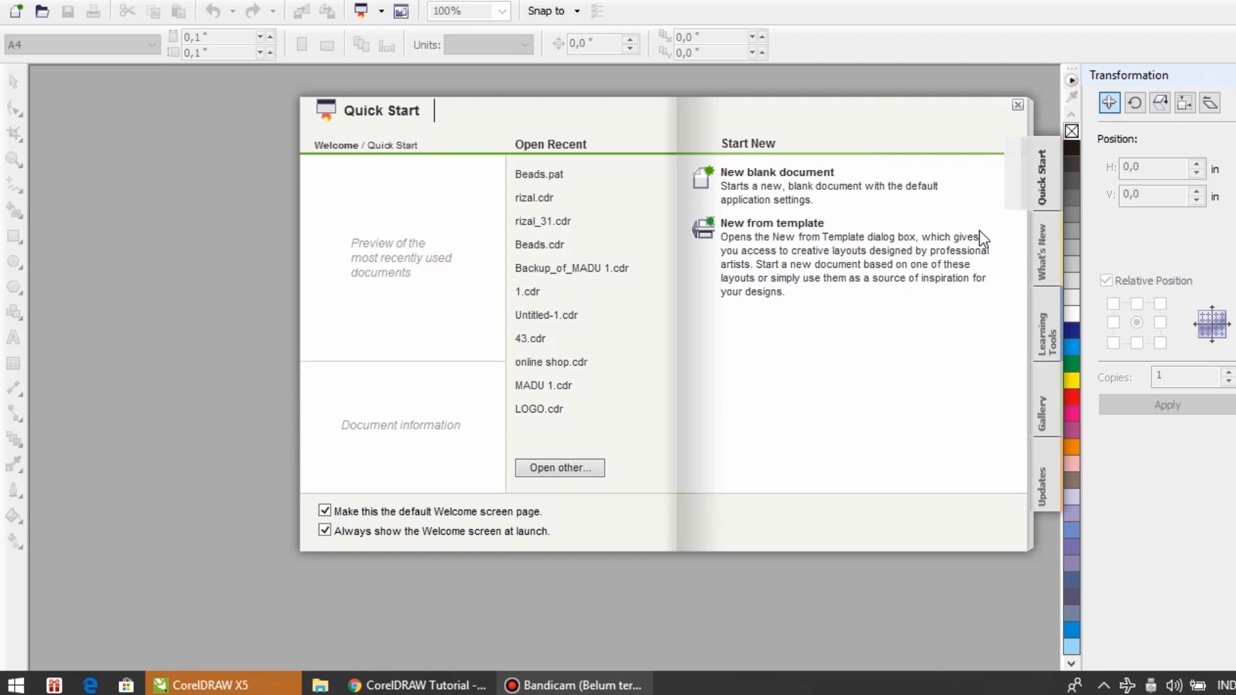
Create a blank A4 document in RGB at 300 dpi and set the page to landscape orientation
click(805, 172)
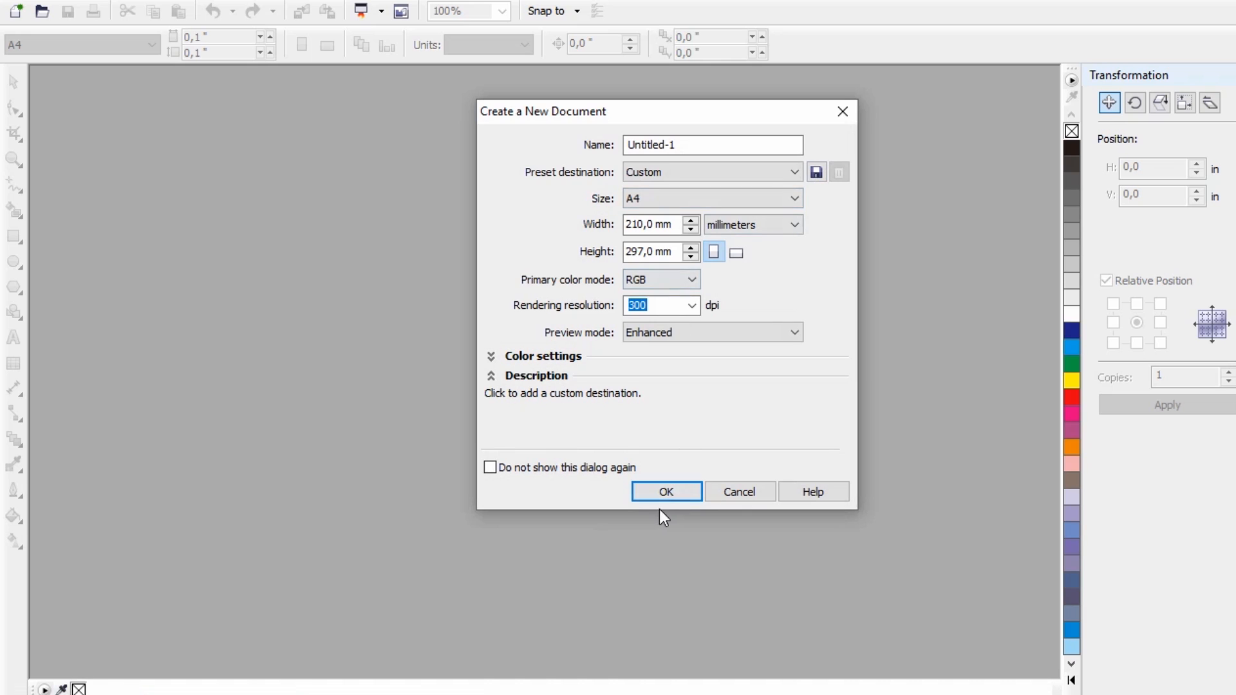
click(666, 491)
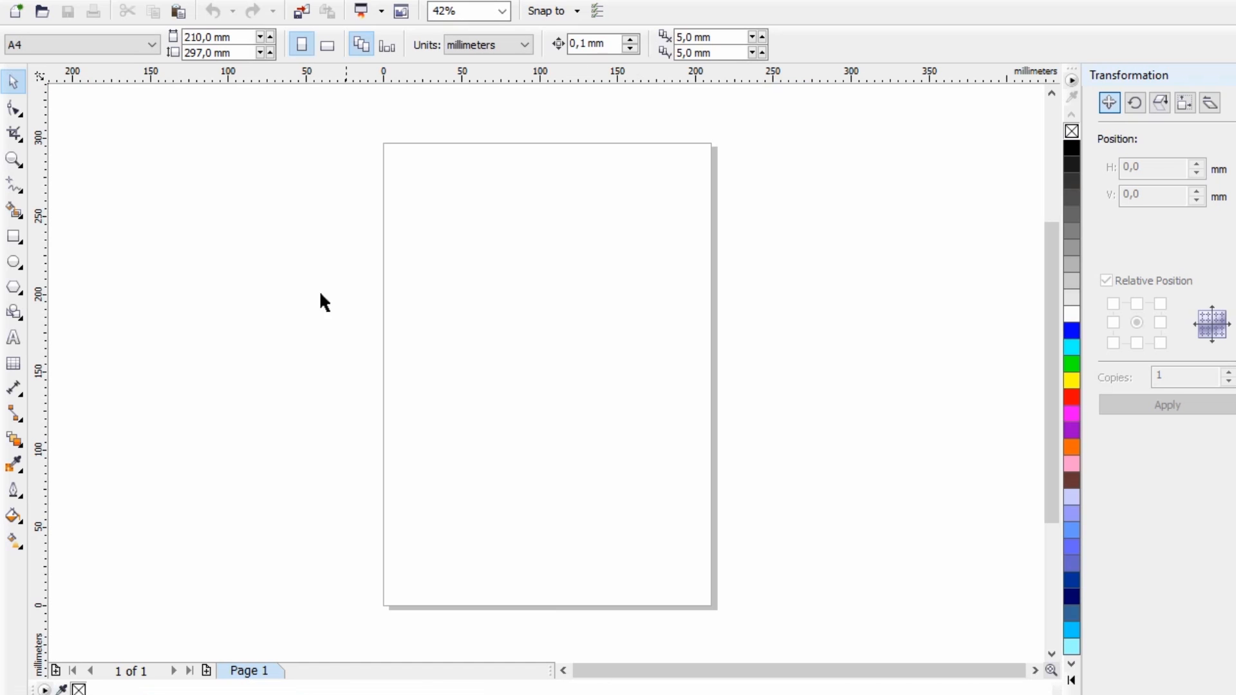
click(328, 45)
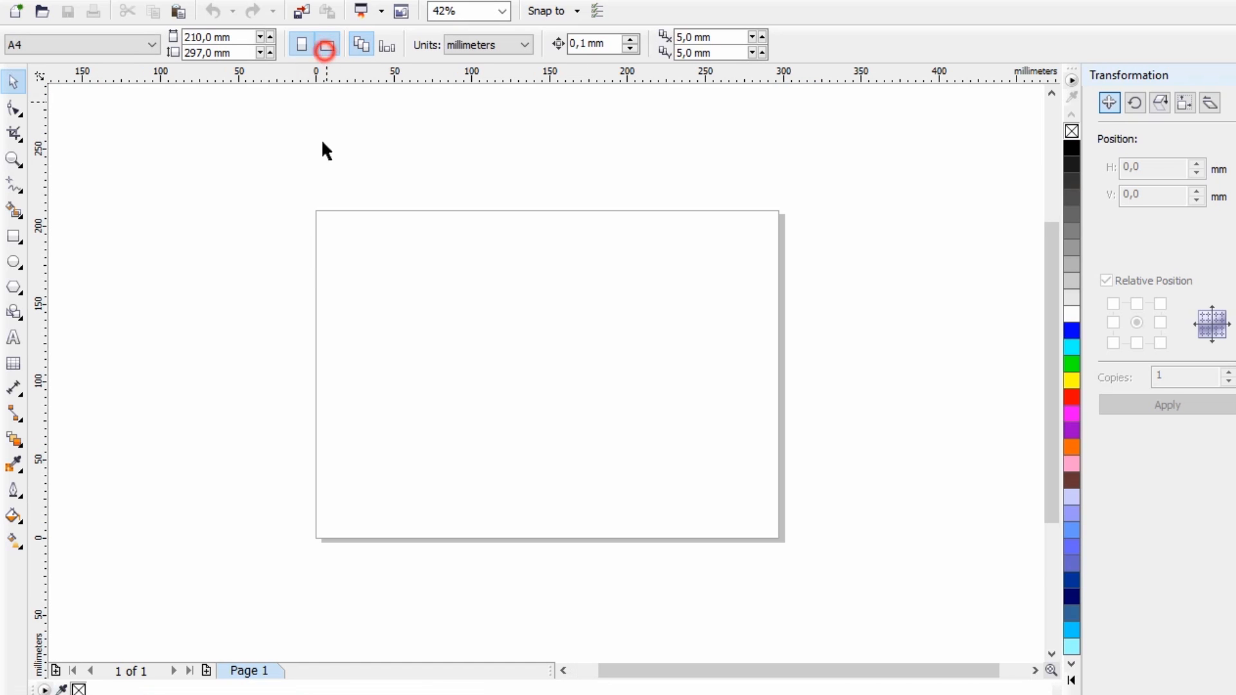
Add the artistic text "d" on the page and set its font to Velocity
click(14, 338)
click(392, 361)
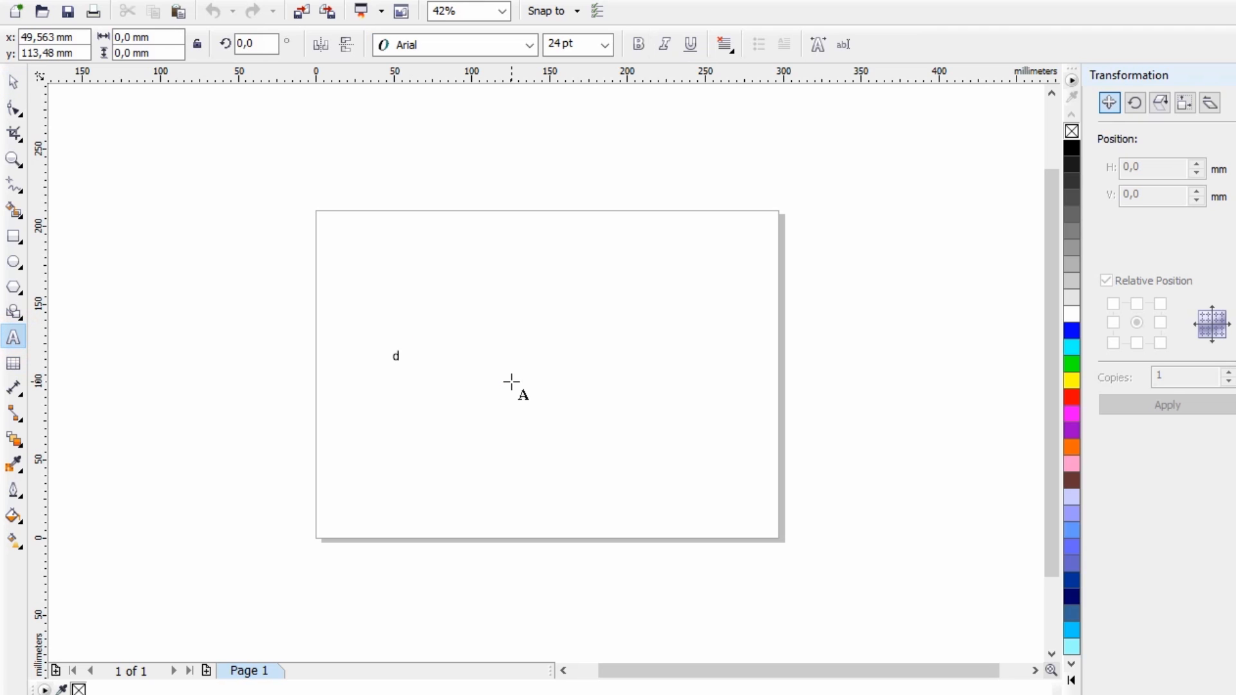
click(528, 46)
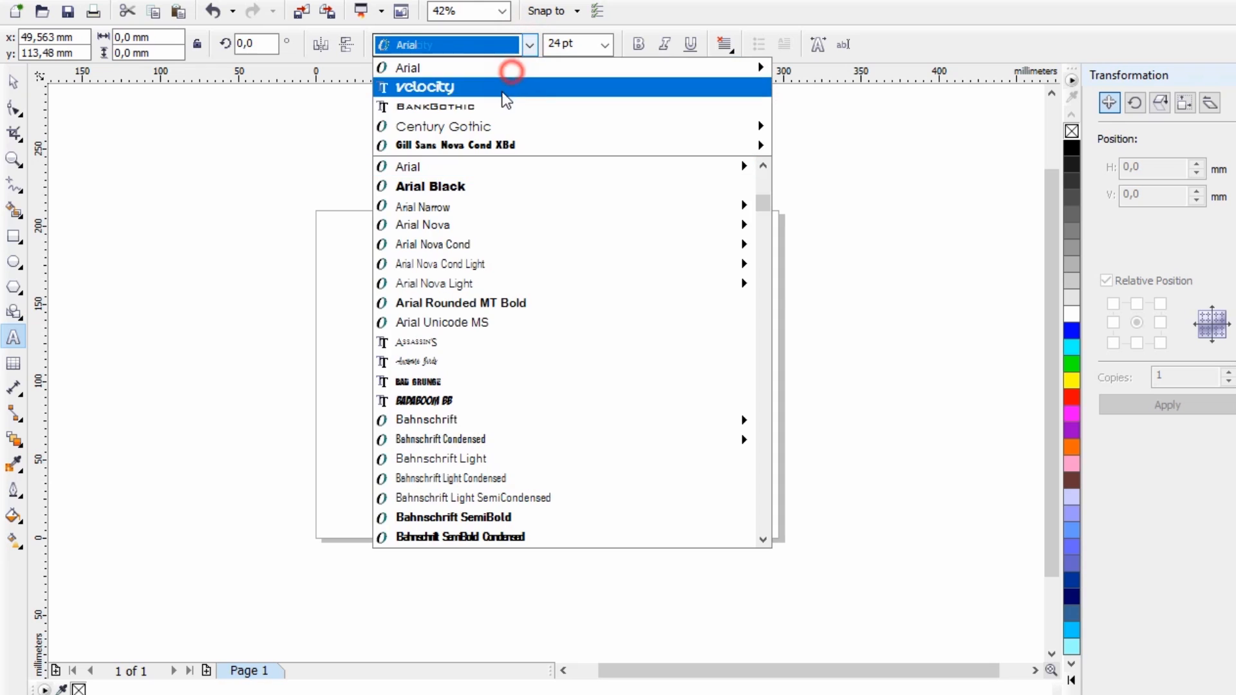
click(486, 88)
click(15, 82)
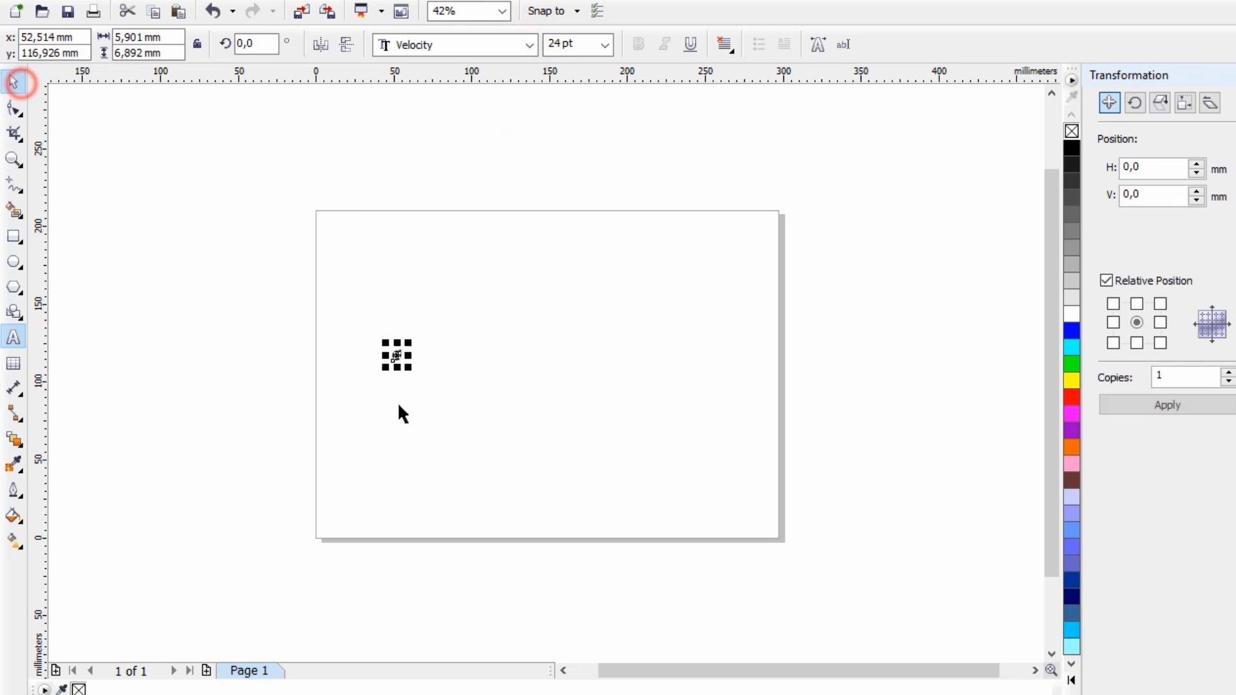
Enlarge the letter d proportionally to about 81 × 95 mm and place it in the left half of the page
drag(408, 367, 599, 454)
drag(468, 390, 510, 321)
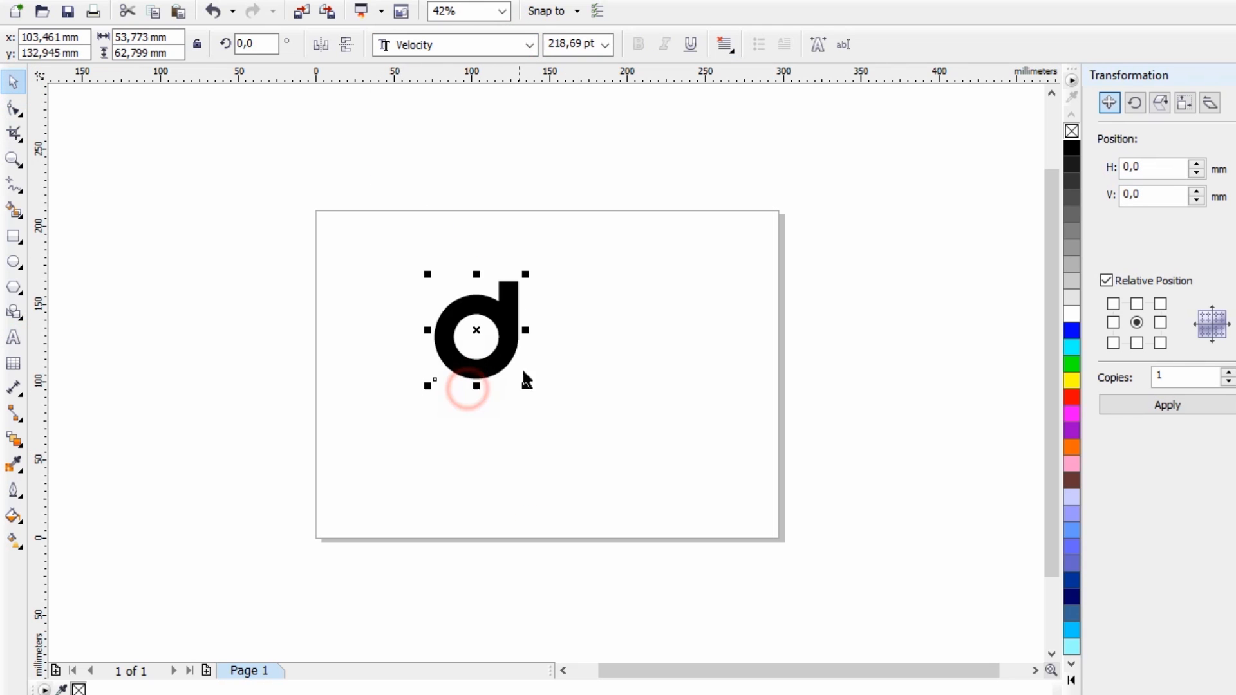
drag(527, 385, 566, 434)
drag(549, 339, 510, 340)
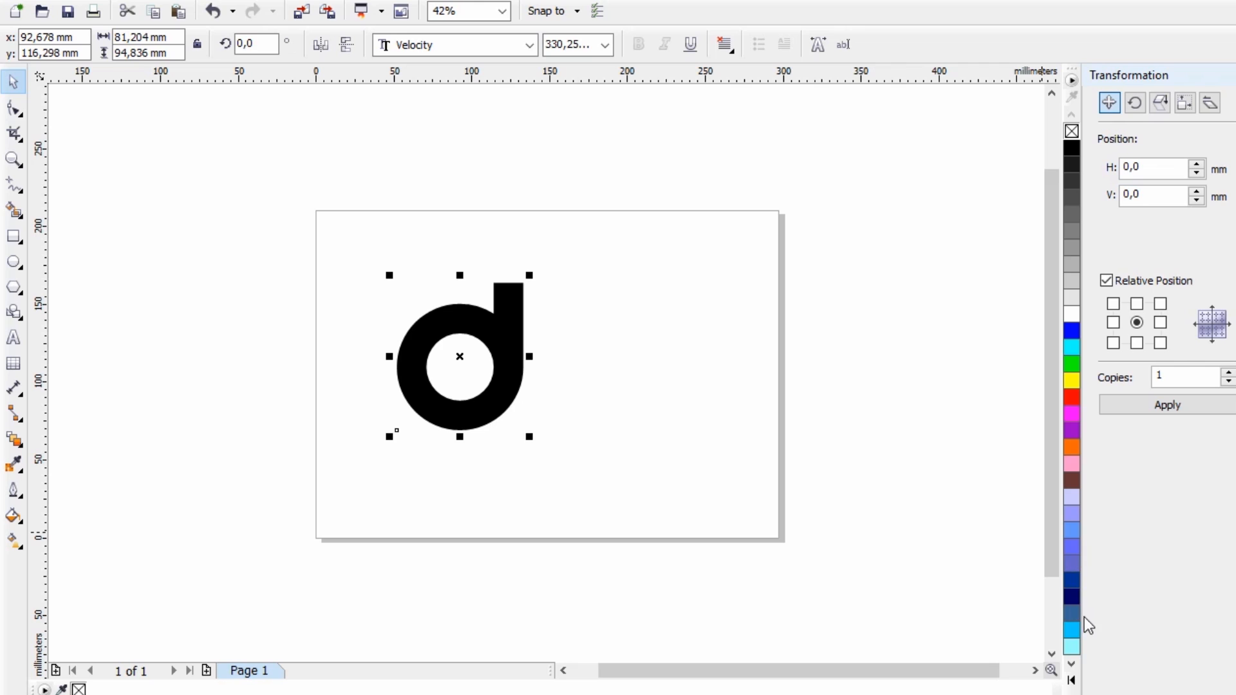
Fill the letter d with a solid sky blue after trying cyan
click(1071, 630)
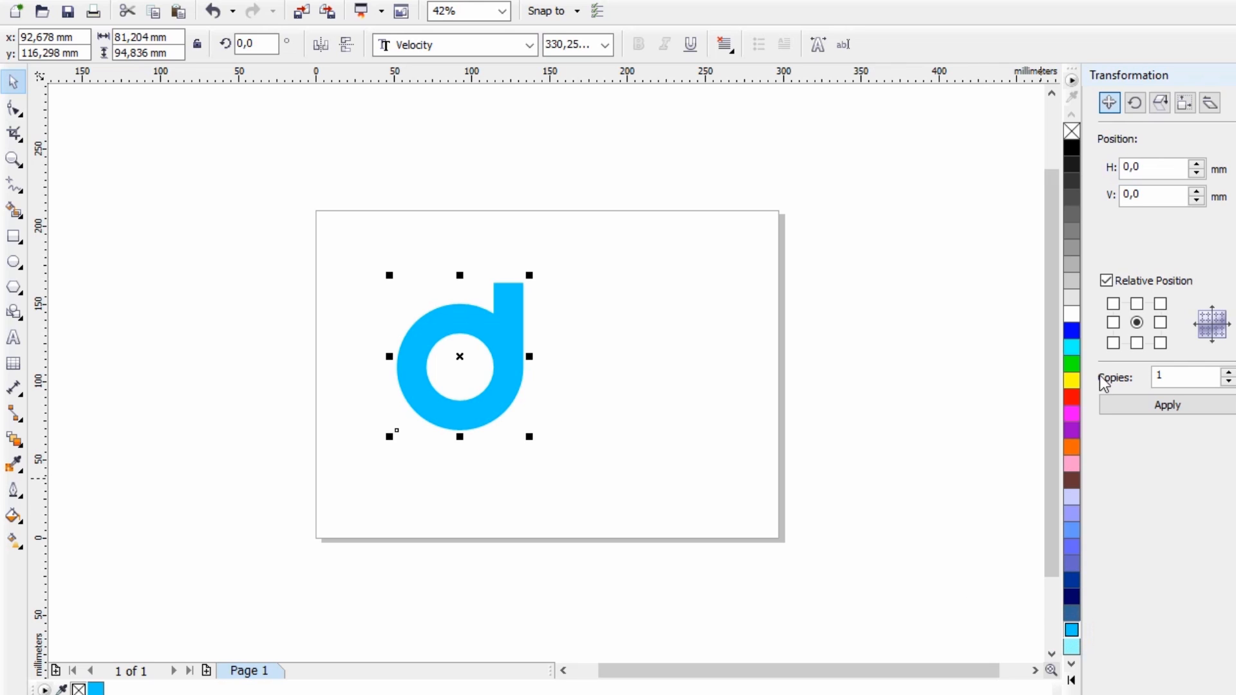
click(1069, 350)
click(1070, 632)
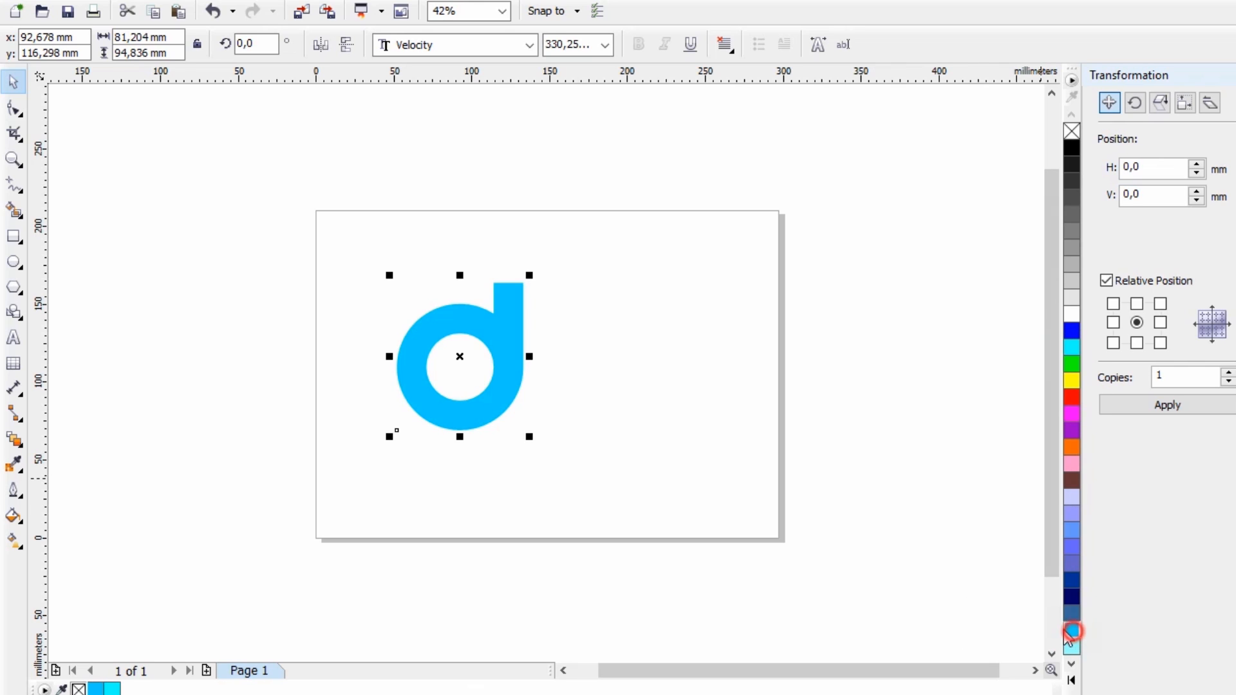
Start a fountain fill for the letter d and set its From colour to White by sampling the page
click(26, 520)
click(45, 538)
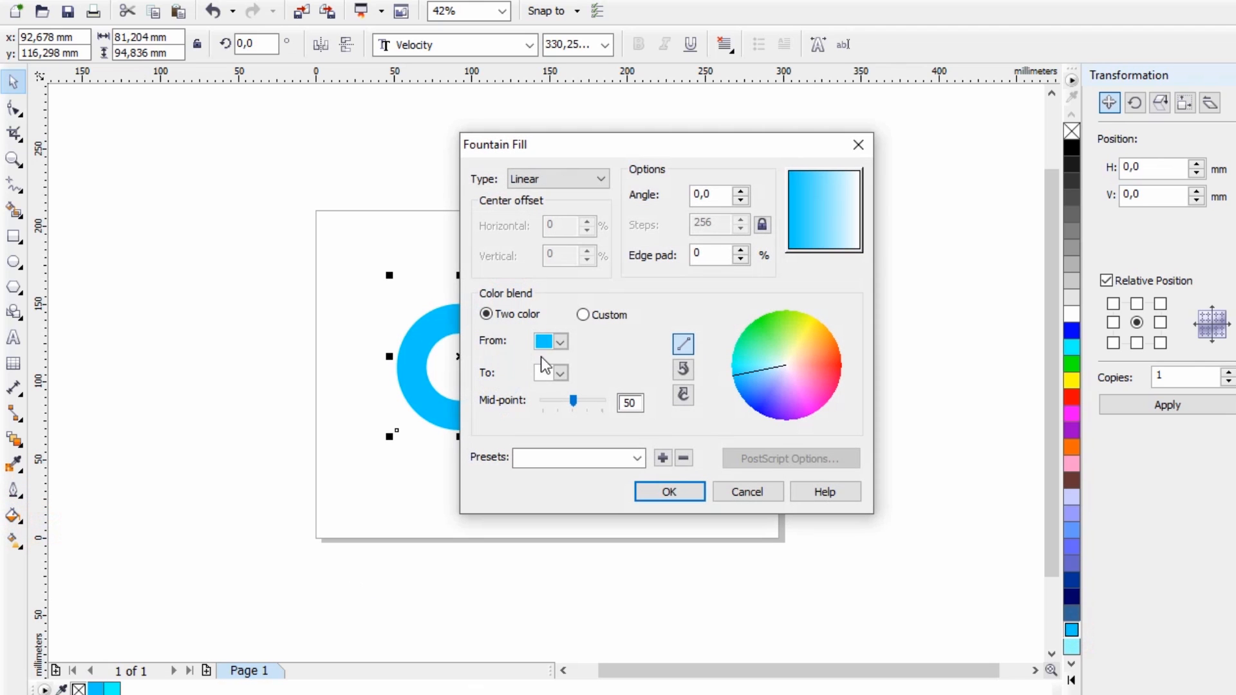
click(556, 345)
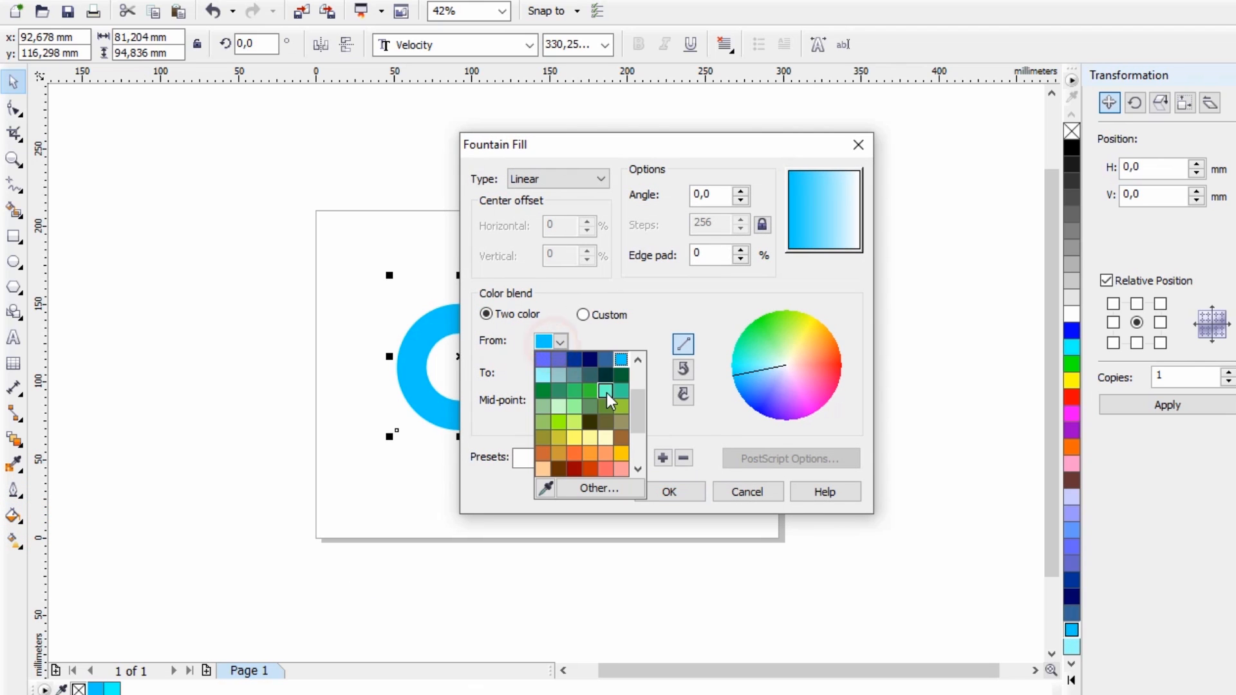
click(572, 489)
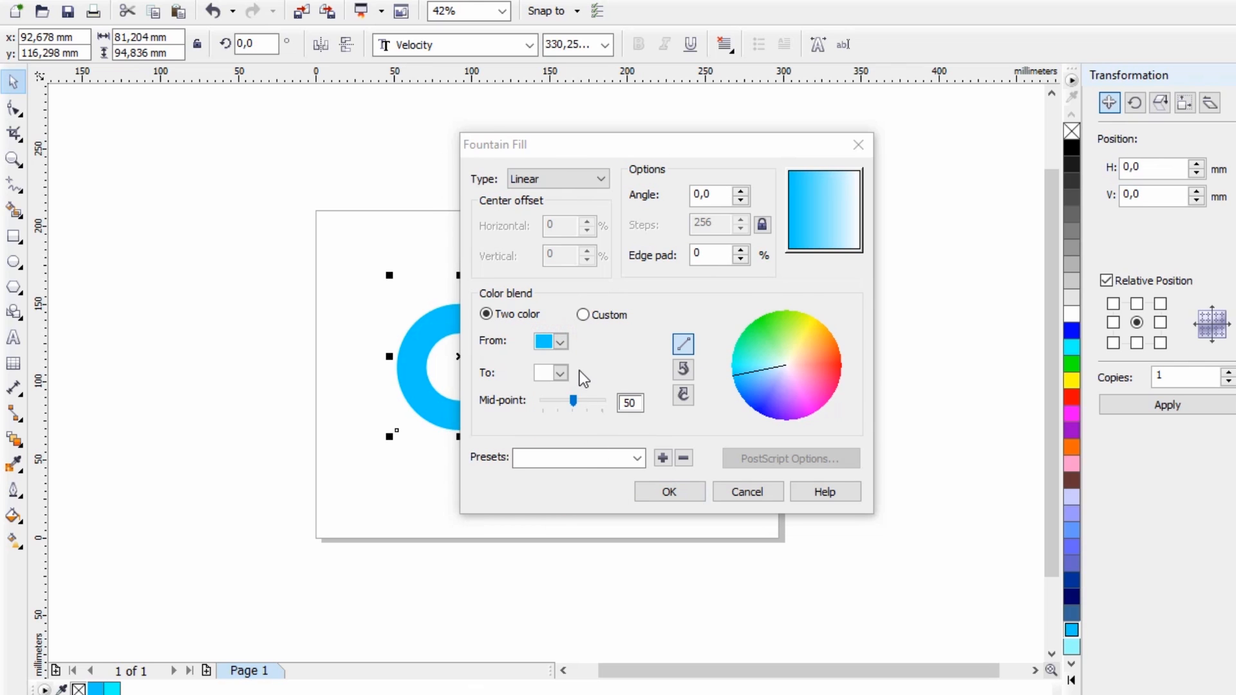
drag(588, 278, 424, 206)
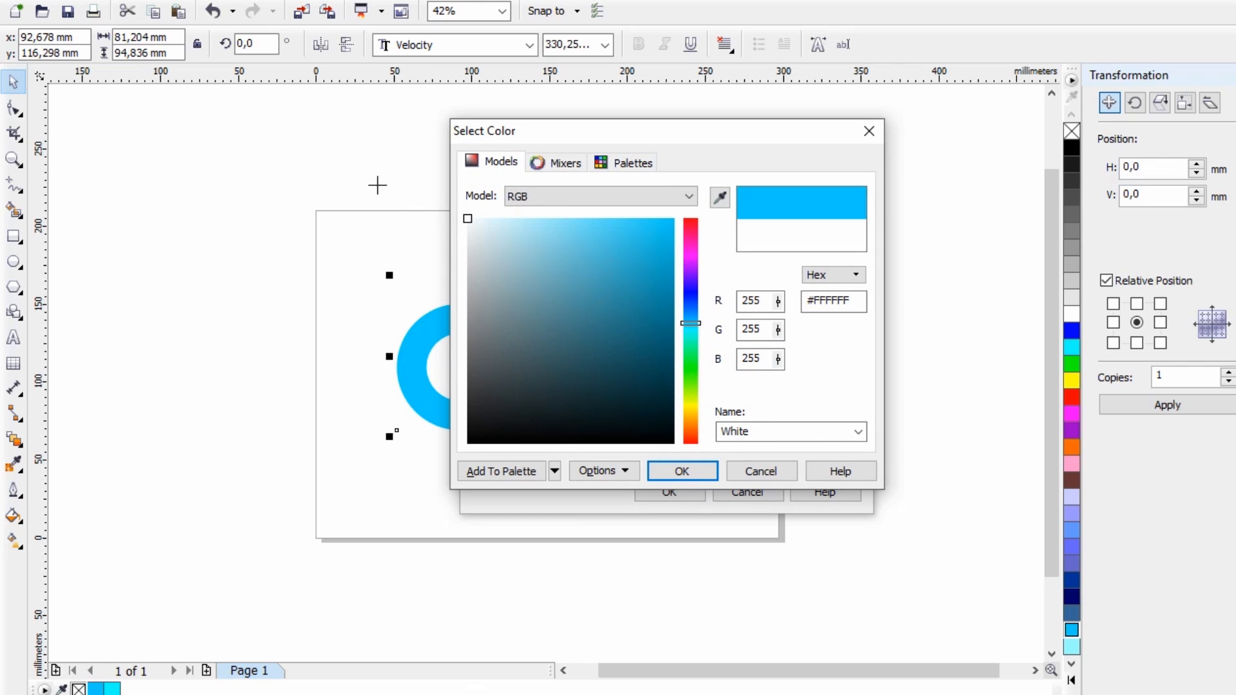
click(677, 470)
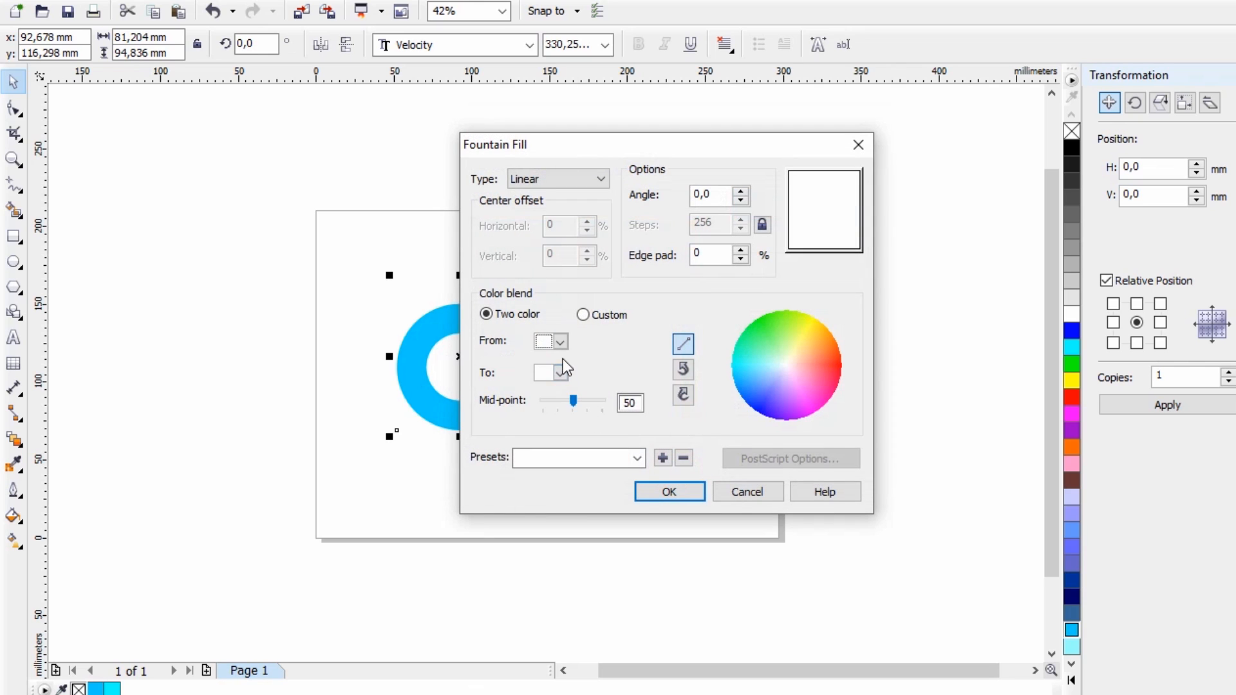
Set the fountain fill's To colour to sky blue and its type to Radial
click(560, 372)
click(542, 421)
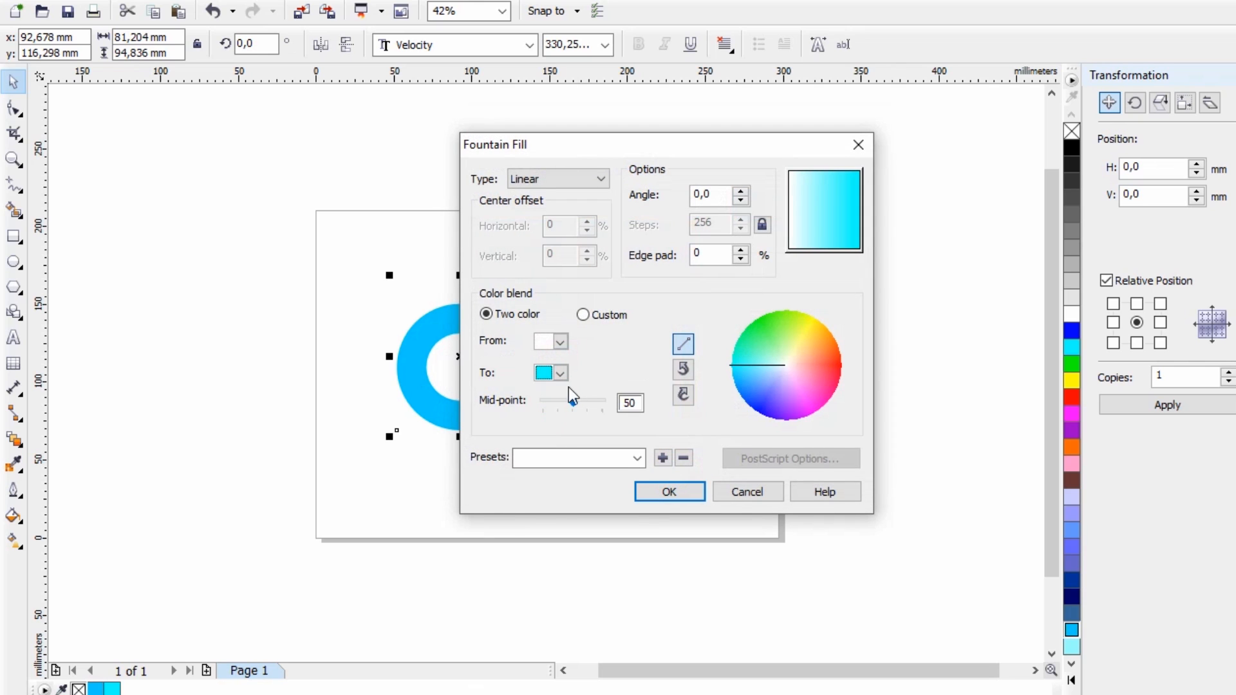
click(560, 373)
click(622, 423)
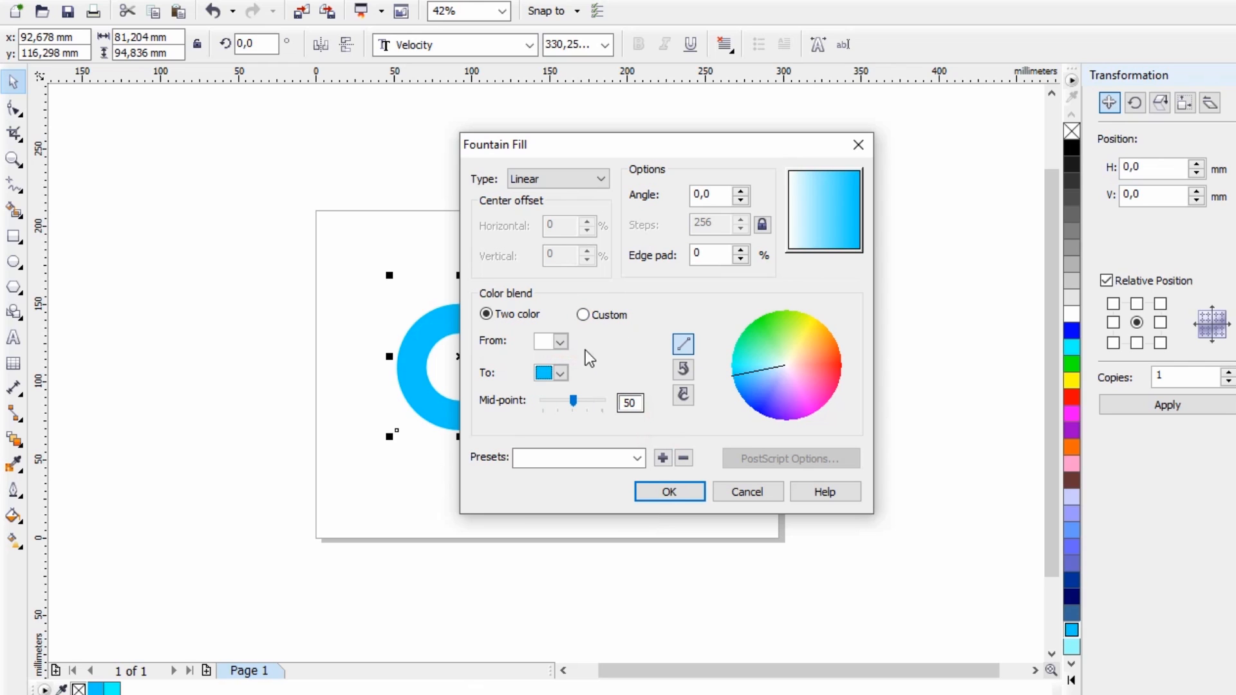
click(562, 178)
click(571, 204)
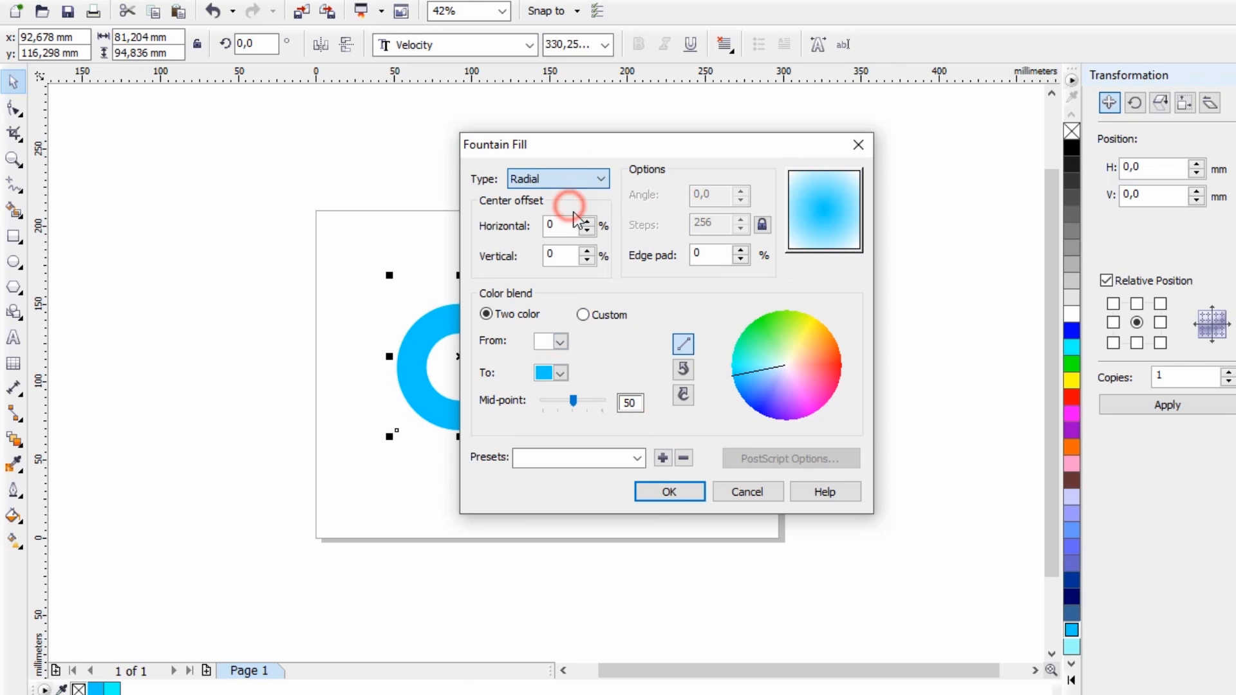
Make a custom colour blend with a blue stop at 50% and a white end colour, and apply it to the letter
click(584, 314)
double_click(658, 371)
drag(661, 372, 593, 372)
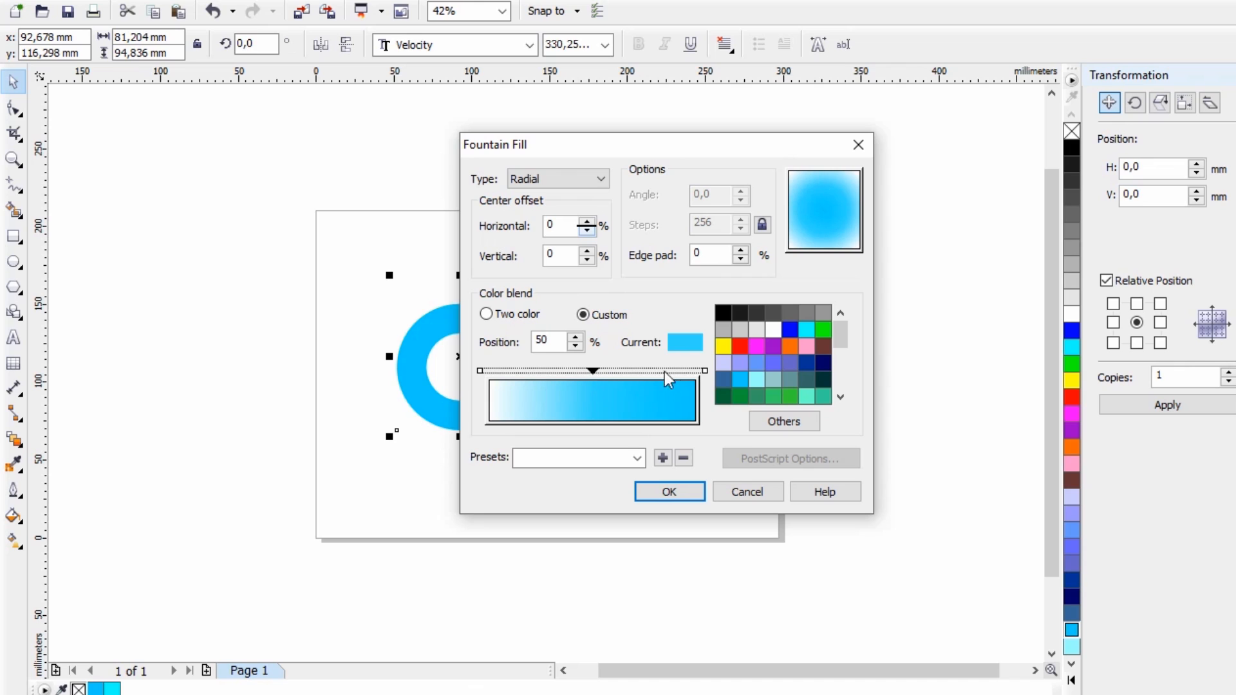
click(705, 371)
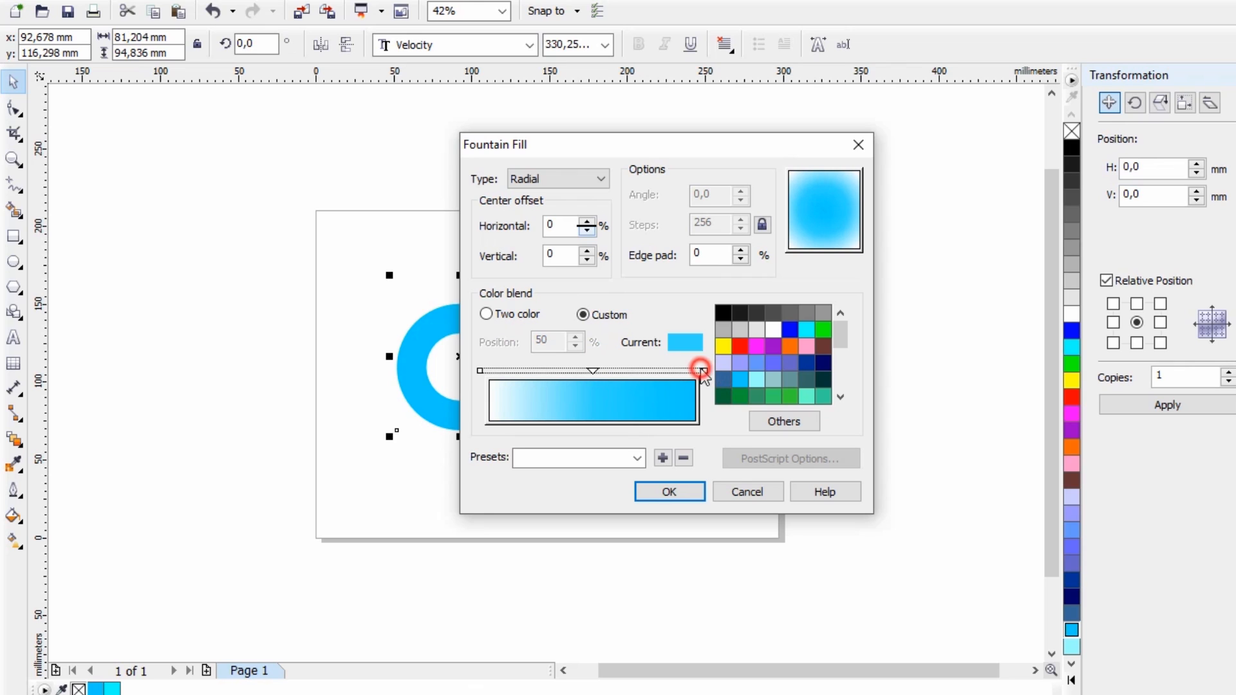
click(773, 329)
click(589, 366)
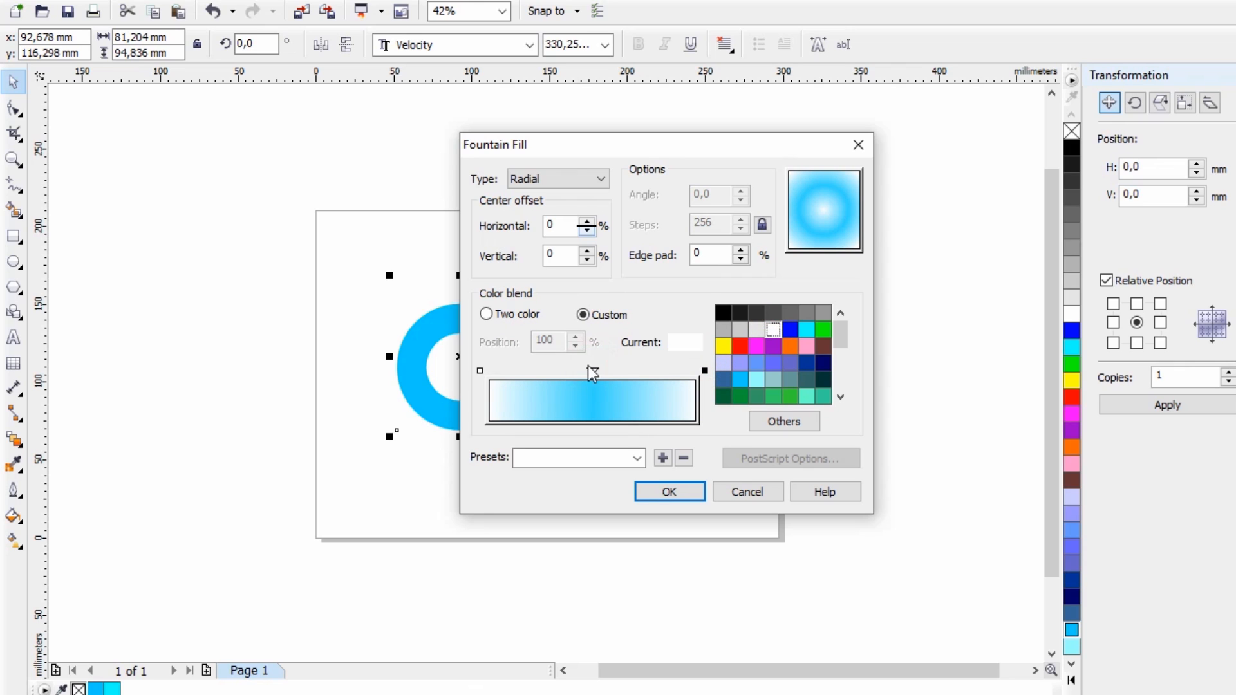
click(670, 491)
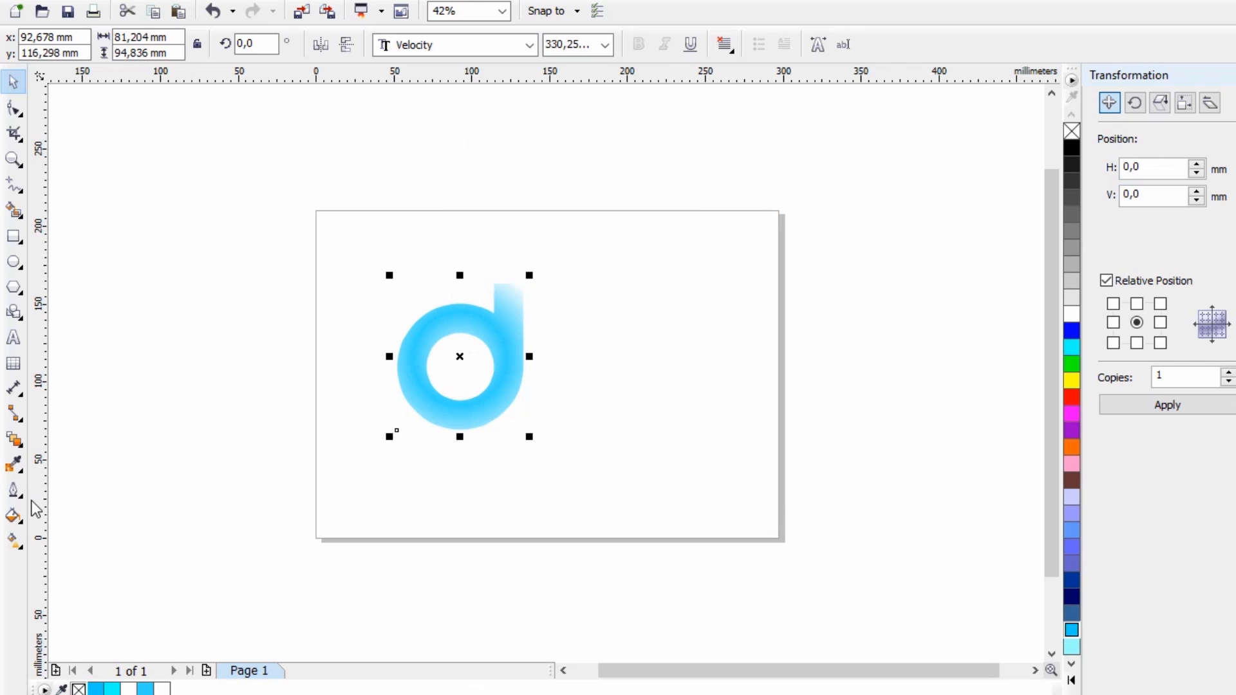
Shift the gradient's middle blue stop closer to the end of the blend and nudge the letter d slightly
click(14, 515)
click(32, 537)
drag(593, 371, 618, 372)
click(688, 491)
click(610, 373)
scroll(424, 352, up, 3)
drag(552, 315, 546, 318)
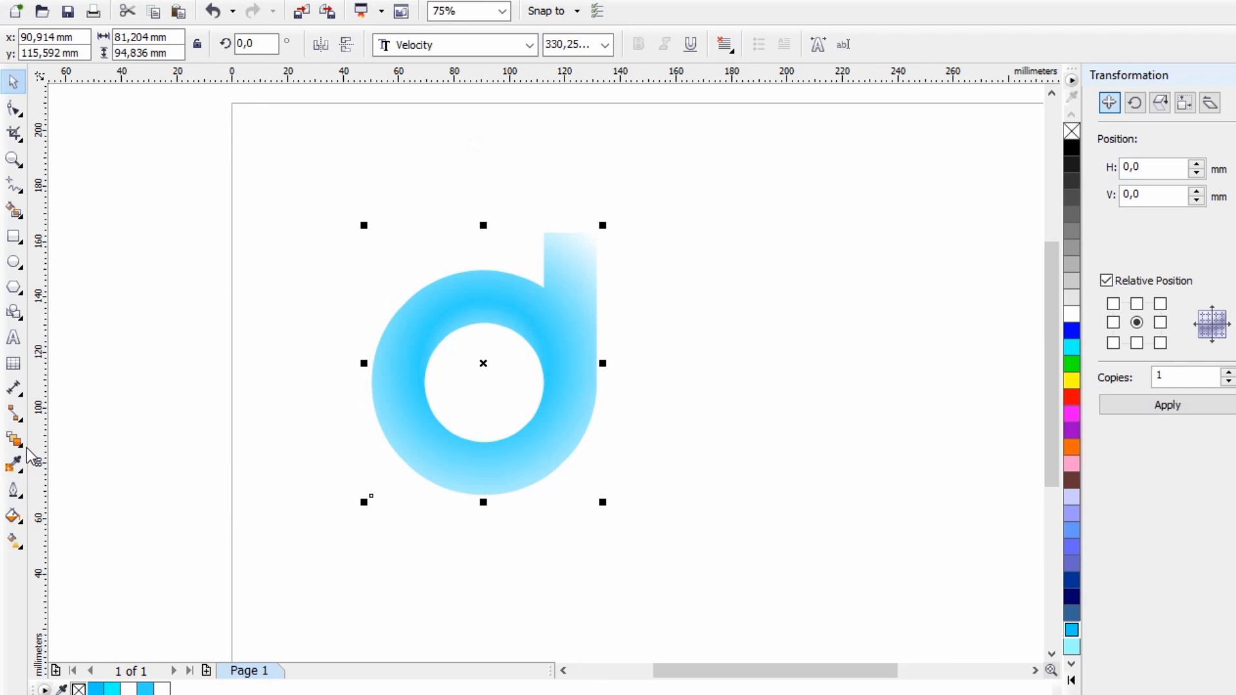
Set the middle blue stop of the letter's radial fountain fill to position 35%
click(13, 515)
click(93, 536)
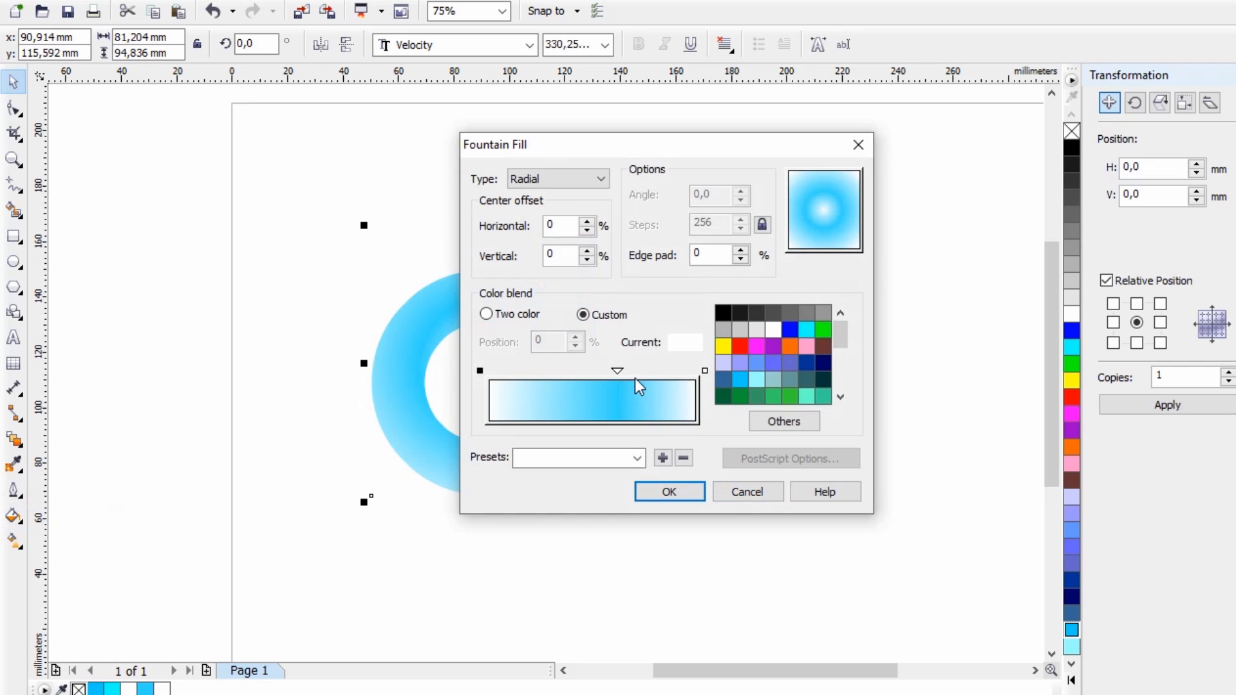
drag(617, 374, 561, 369)
click(669, 491)
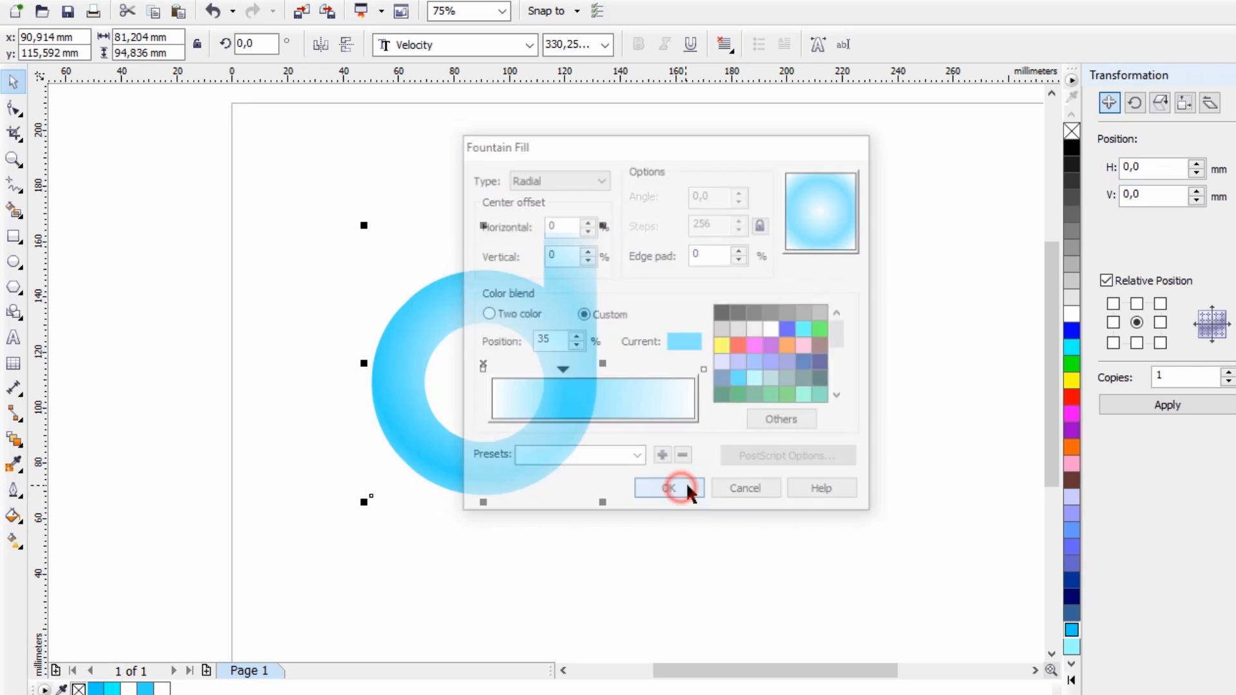
Move the letter d up and to the left, centring it at about x 80 mm, y 126.5 mm
click(755, 427)
key(F3)
scroll(537, 401, up, 1)
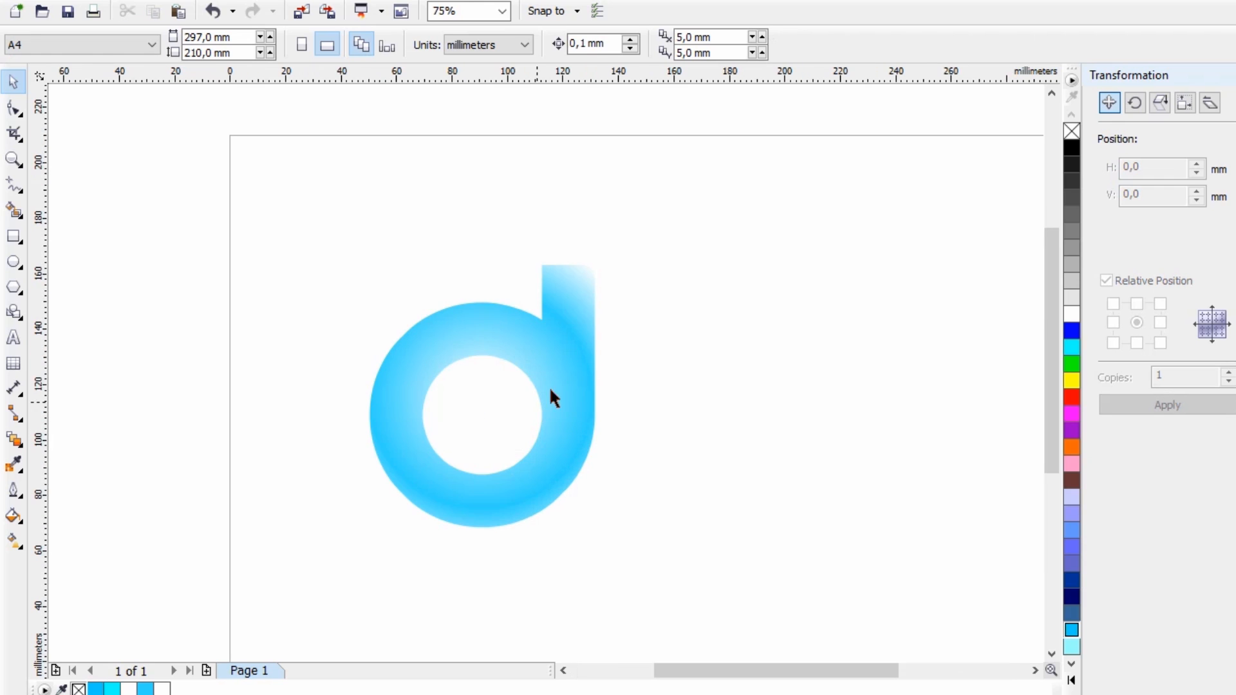
drag(559, 376, 532, 349)
scroll(533, 382, down, 1)
click(669, 430)
scroll(583, 396, up, 1)
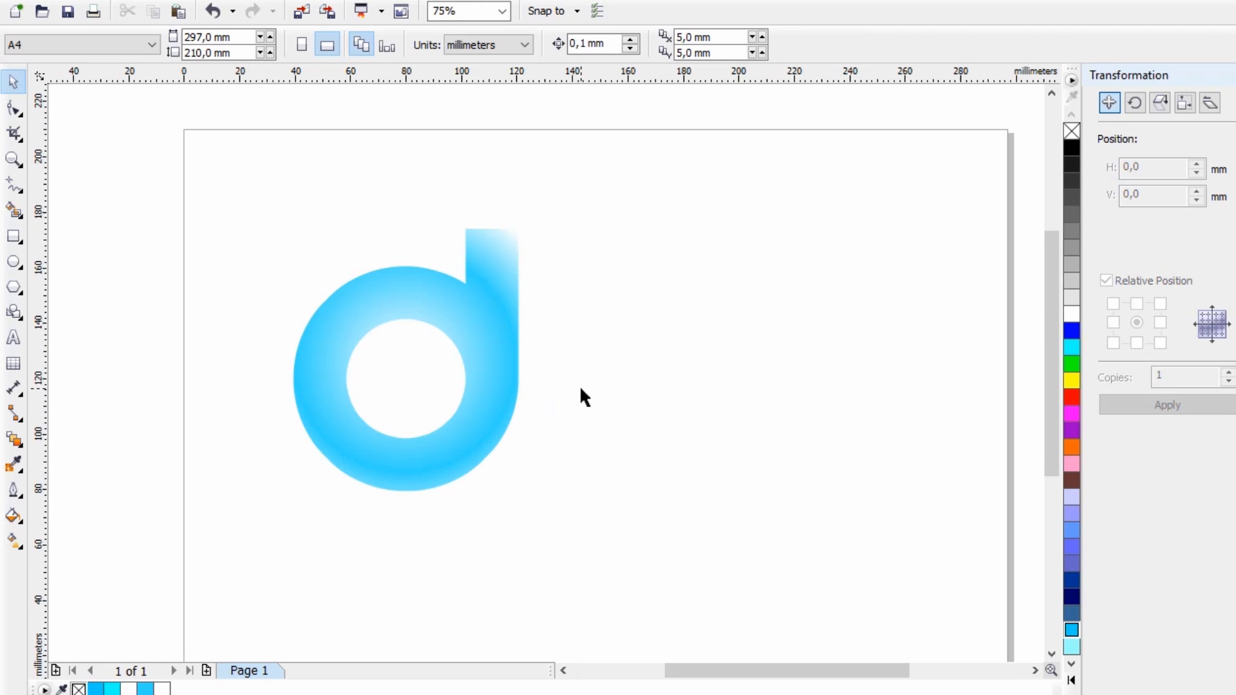
Set the middle blue stop of the letter's radial fountain fill to position 24%
click(508, 367)
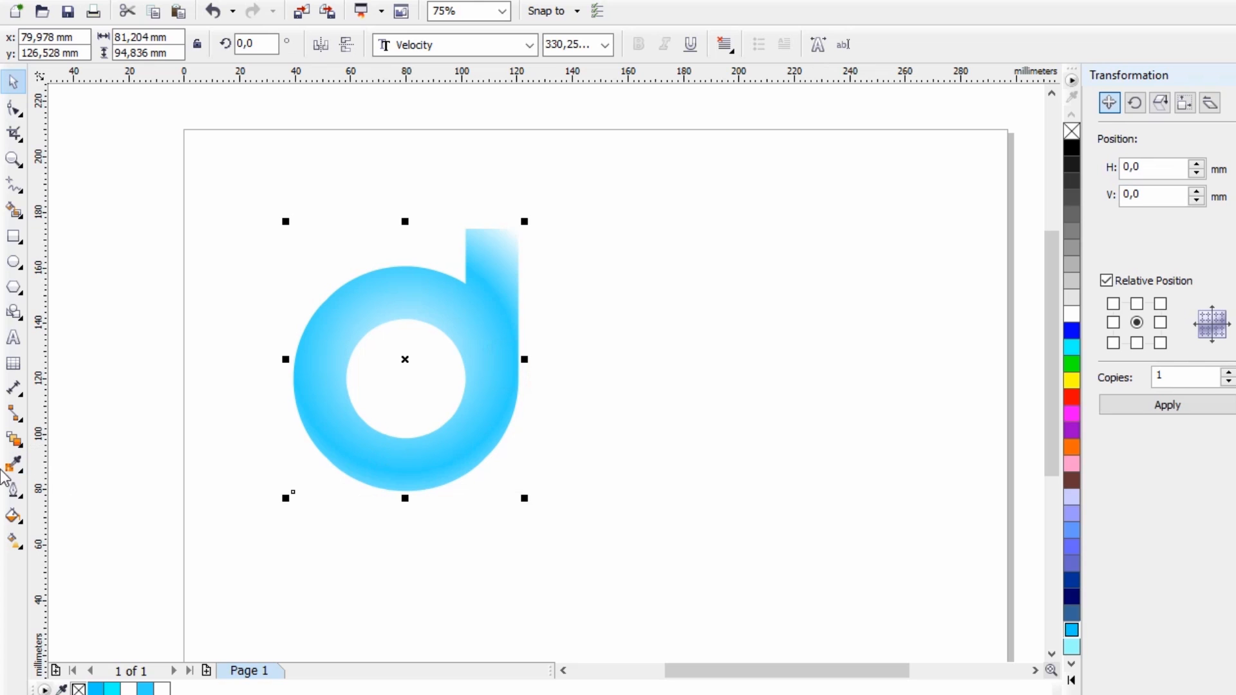
click(13, 515)
click(158, 541)
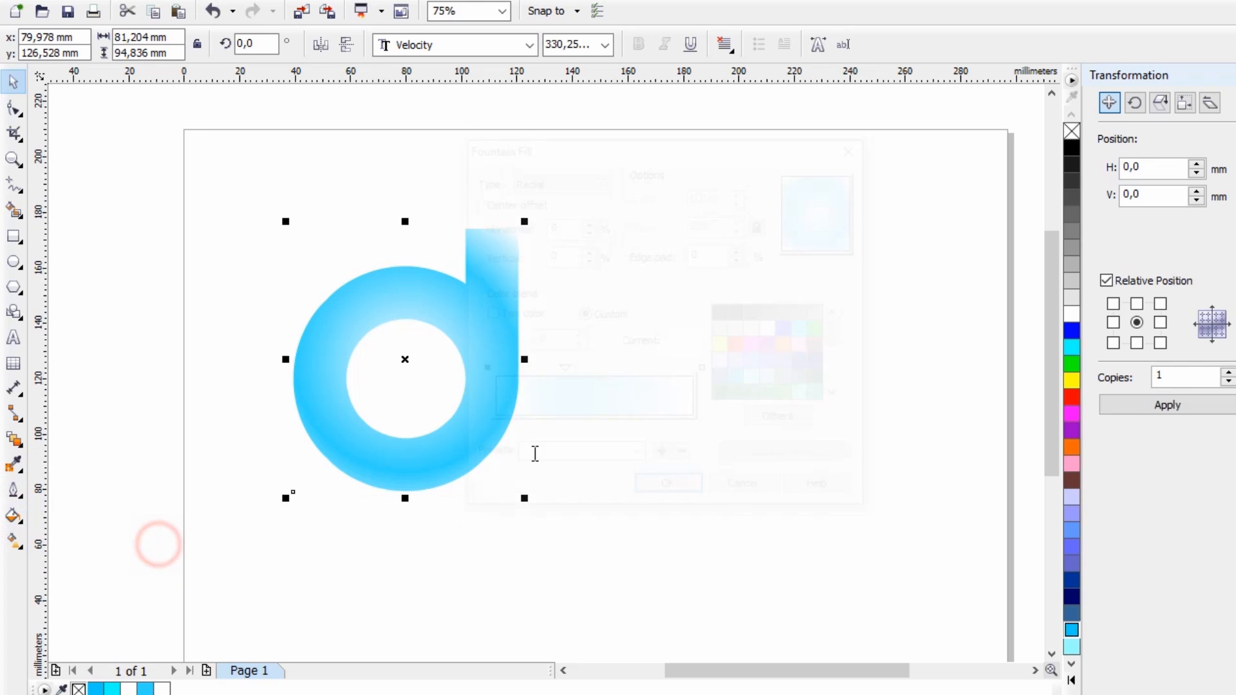
drag(560, 369, 538, 372)
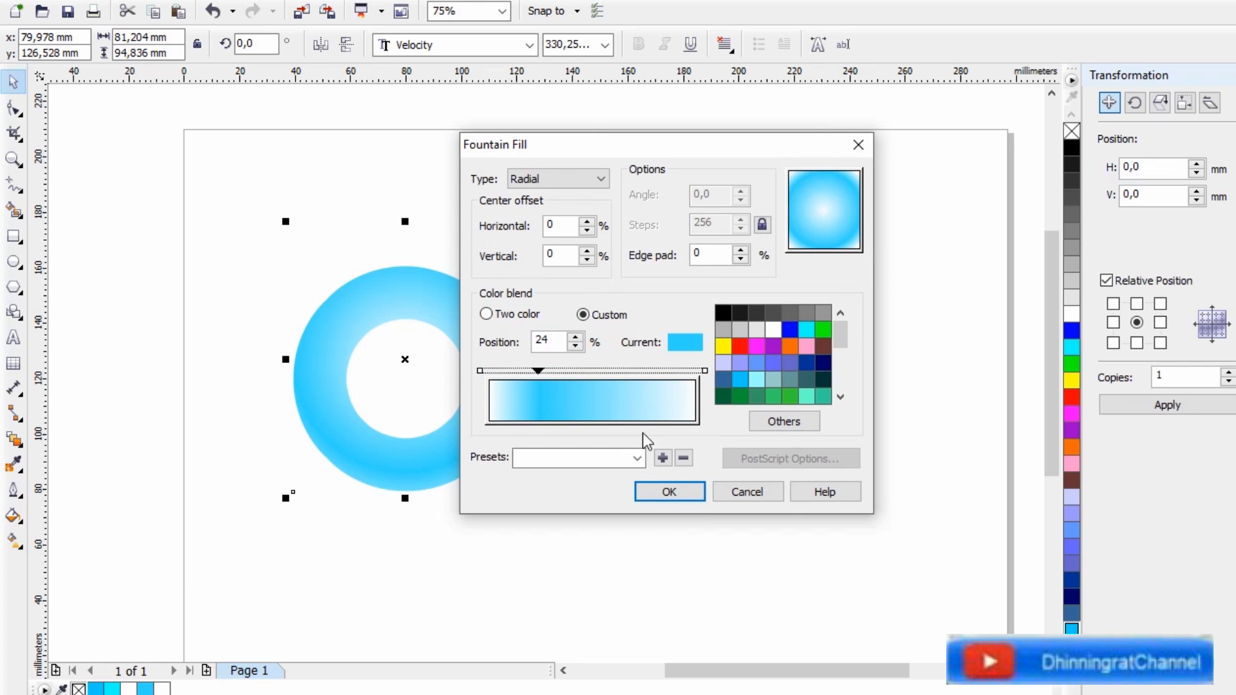
click(668, 491)
click(756, 434)
scroll(585, 441, down, 2)
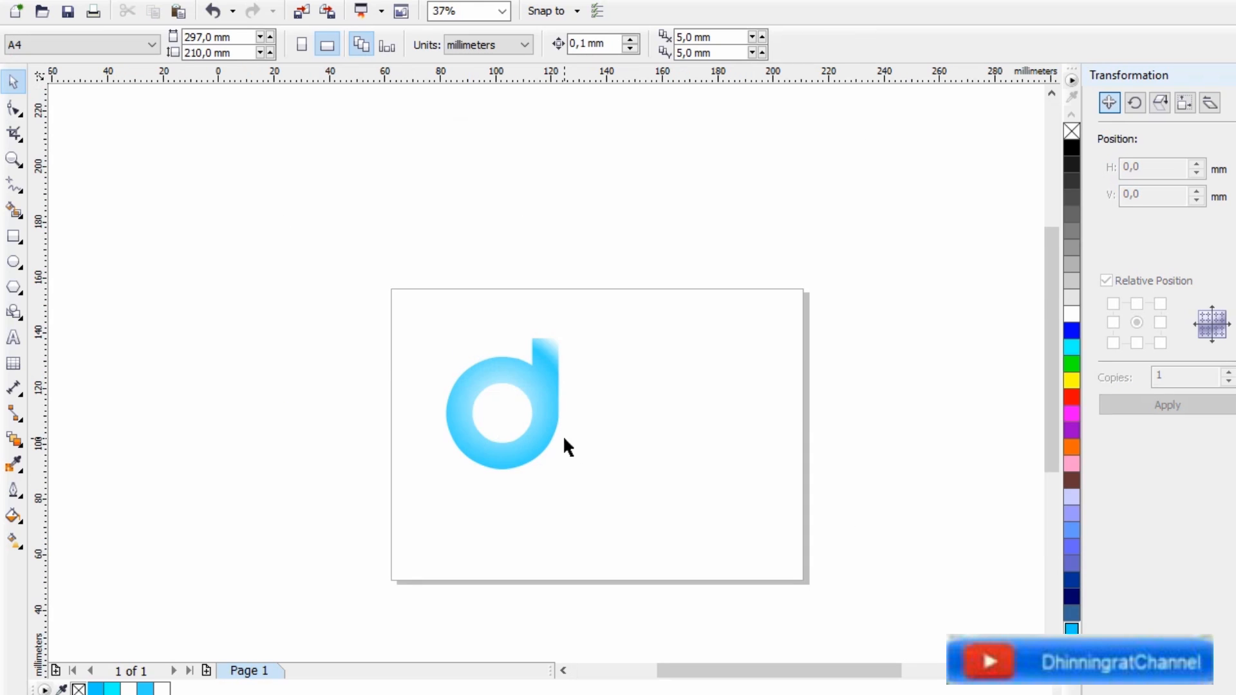
scroll(567, 445, up, 2)
click(13, 517)
click(101, 533)
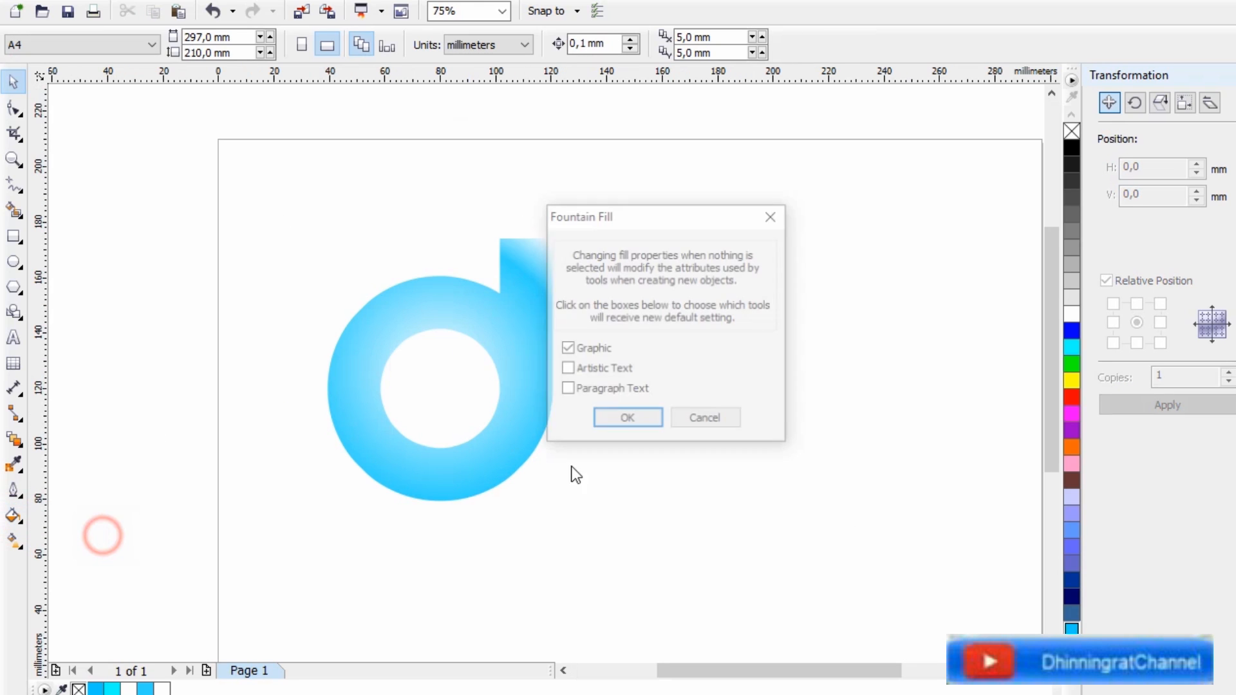
click(641, 418)
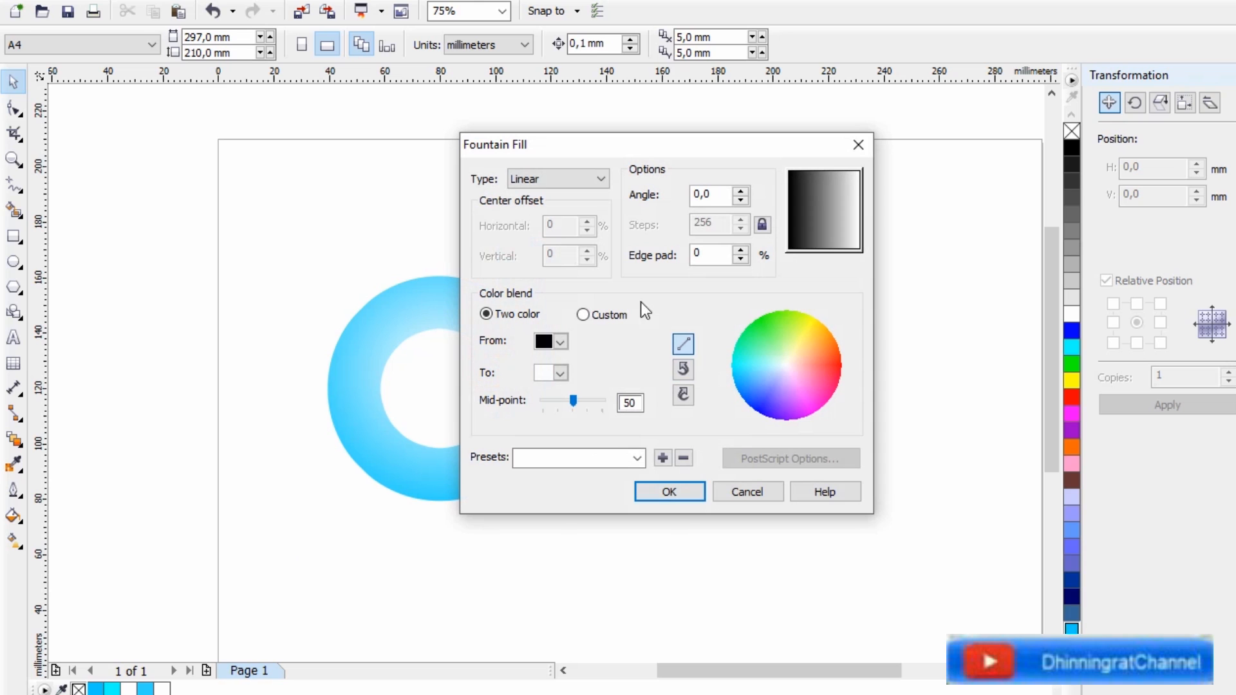
click(747, 492)
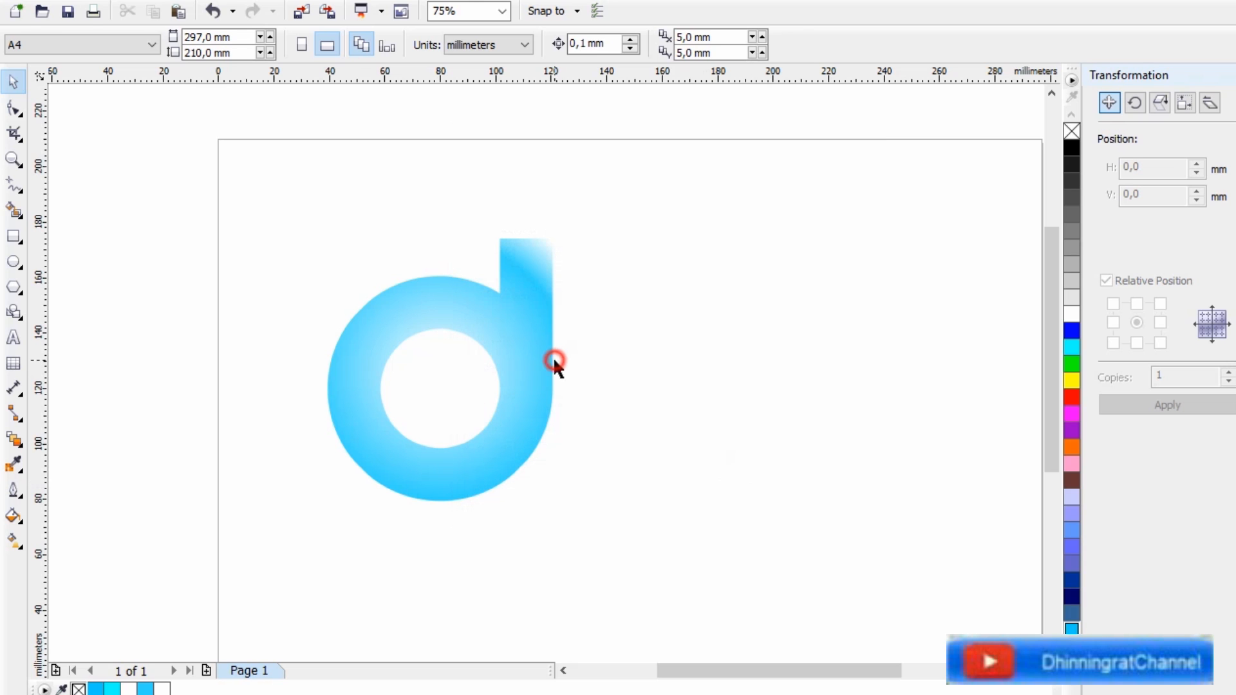
Set the middle blue stop of the letter d's radial fountain fill to position 40%
click(537, 359)
click(13, 517)
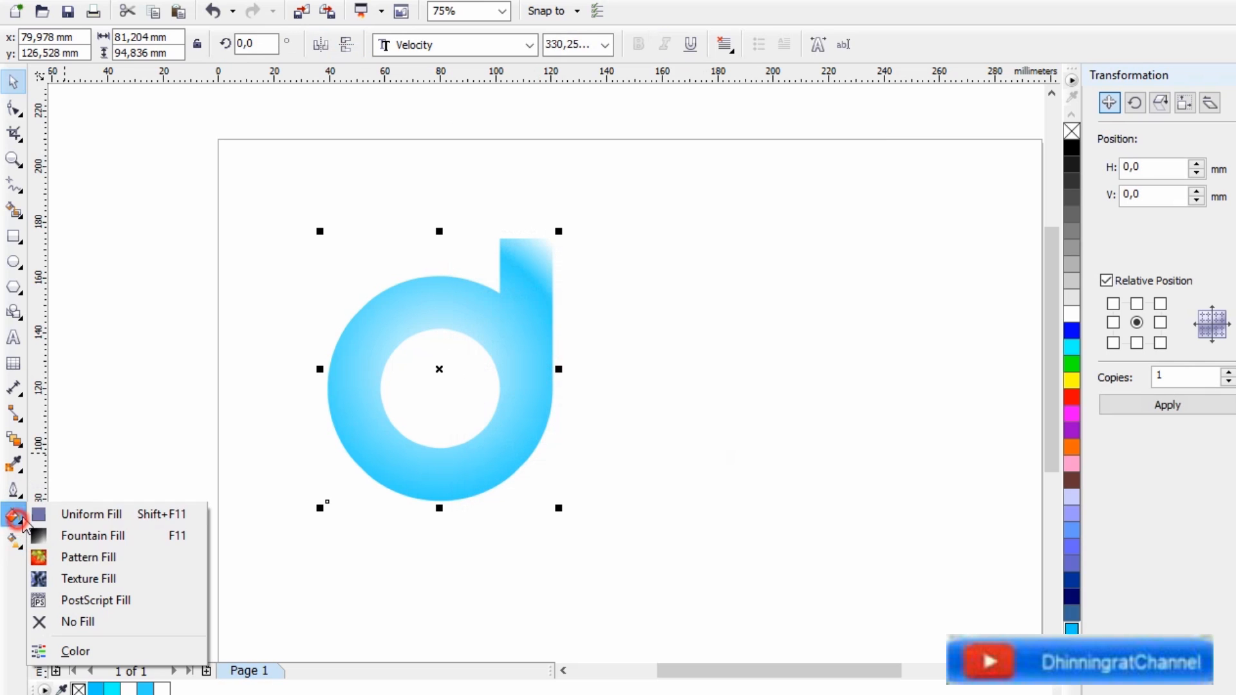
click(87, 534)
double_click(542, 372)
mouse_move(542, 371)
mouse_down()
mouse_move(596, 377)
mouse_move(573, 377)
mouse_up()
click(674, 491)
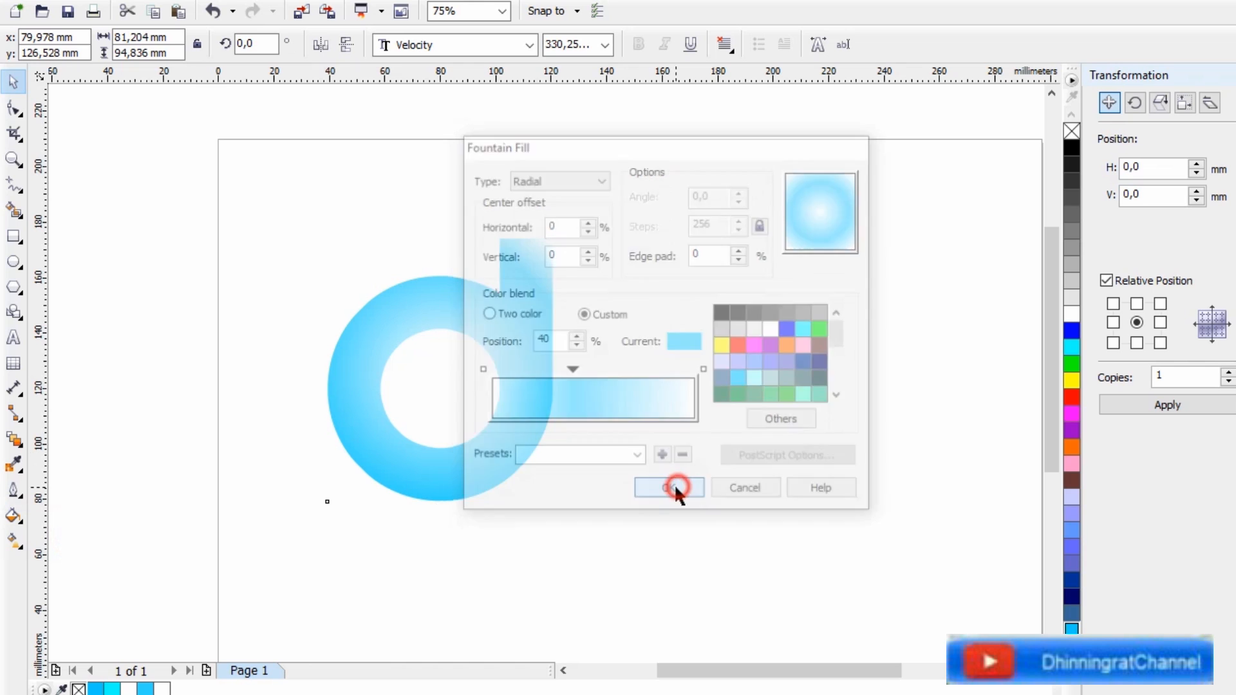
click(675, 487)
scroll(516, 470, down, 2)
scroll(553, 462, up, 1)
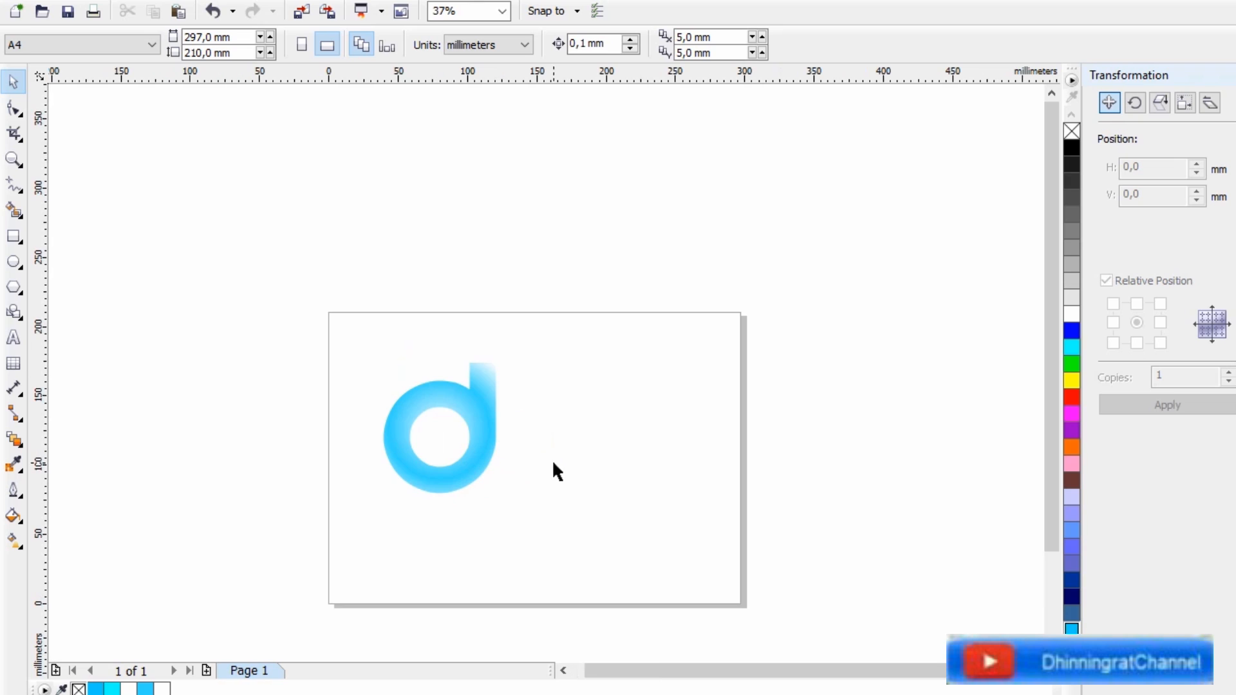
Add the text A to the right of the letter d and set its font to Velocity
click(477, 415)
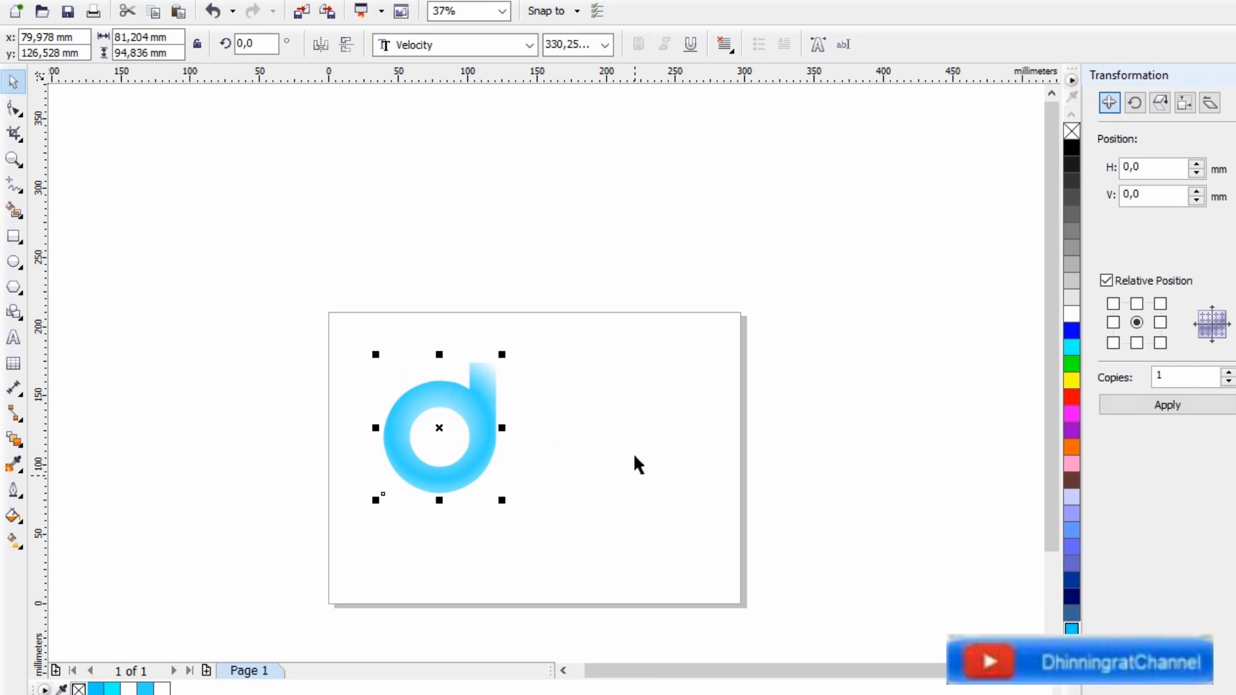
click(588, 426)
key(F8)
click(593, 423)
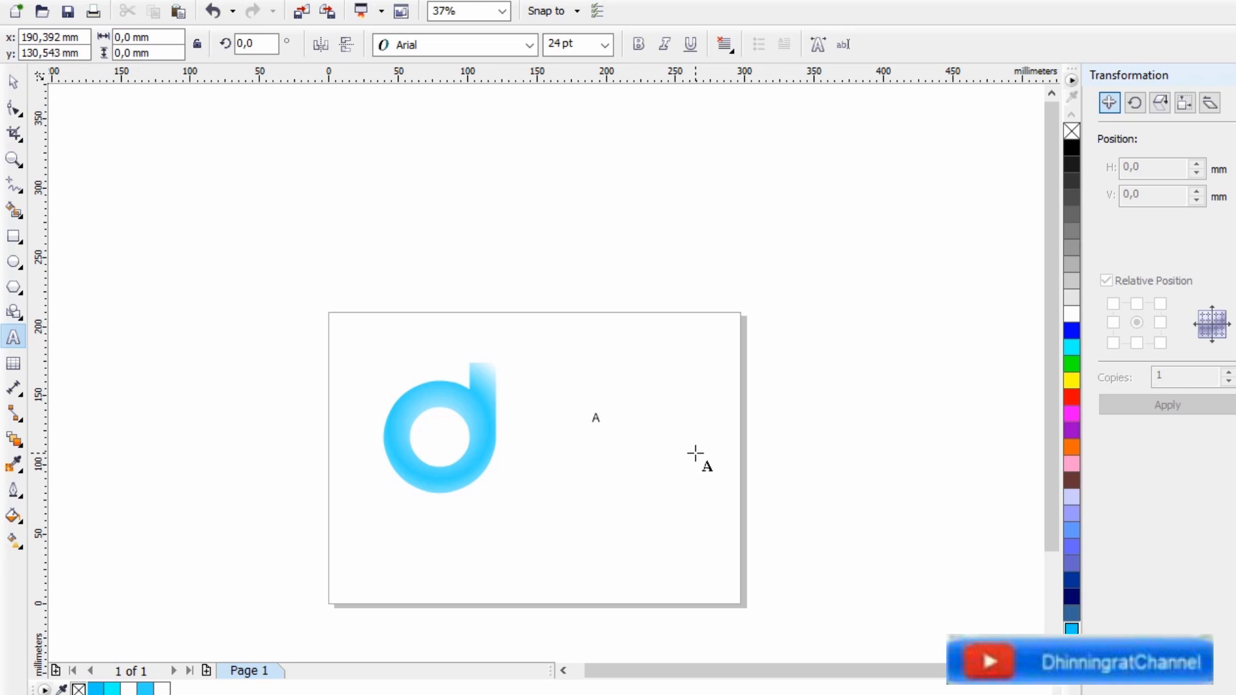
click(518, 44)
click(491, 85)
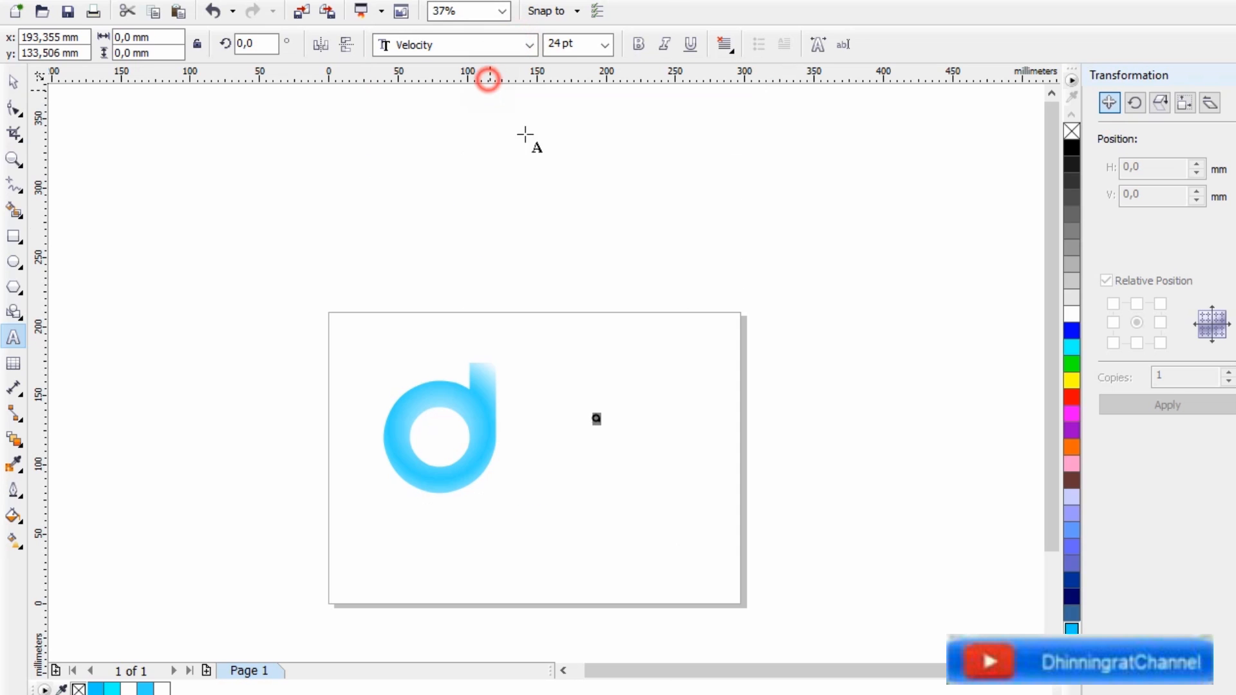
click(12, 81)
Enlarge the letter a to about 68.4 mm wide and place it beside the d, centred at about x 158.3 mm, y 120.6 mm
drag(609, 429, 668, 489)
drag(646, 436, 578, 417)
drag(598, 469, 645, 516)
drag(625, 441, 610, 417)
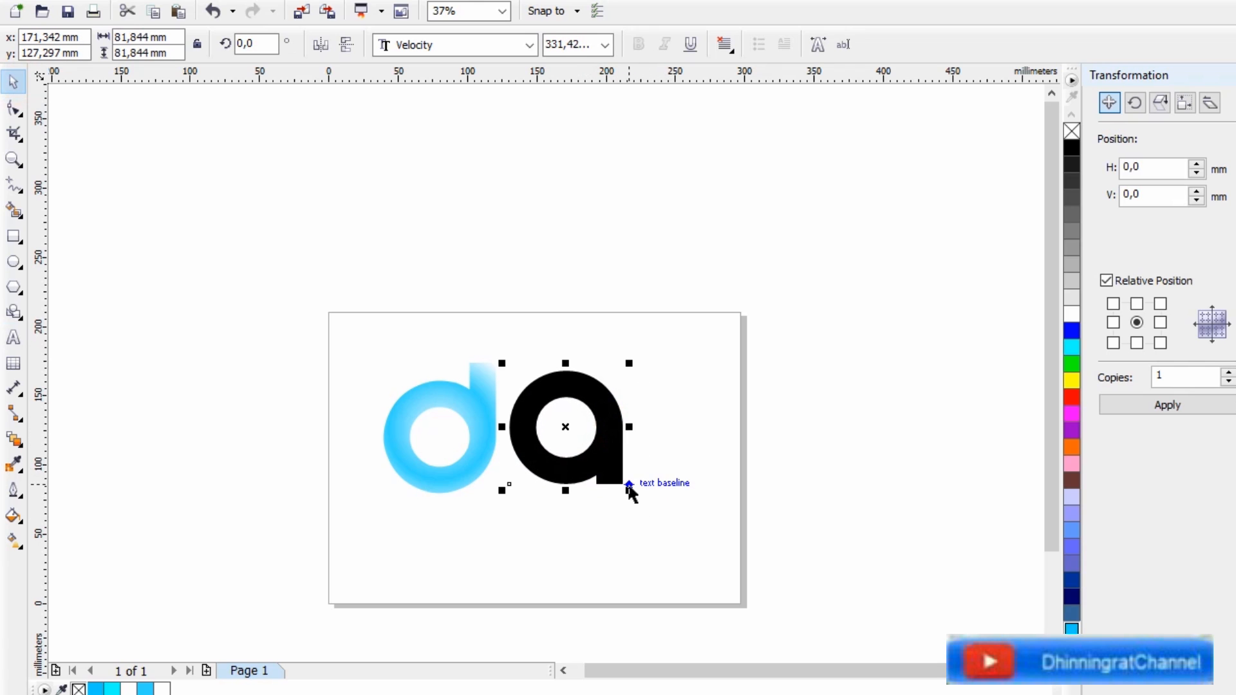
drag(630, 487, 612, 482)
drag(588, 395, 586, 406)
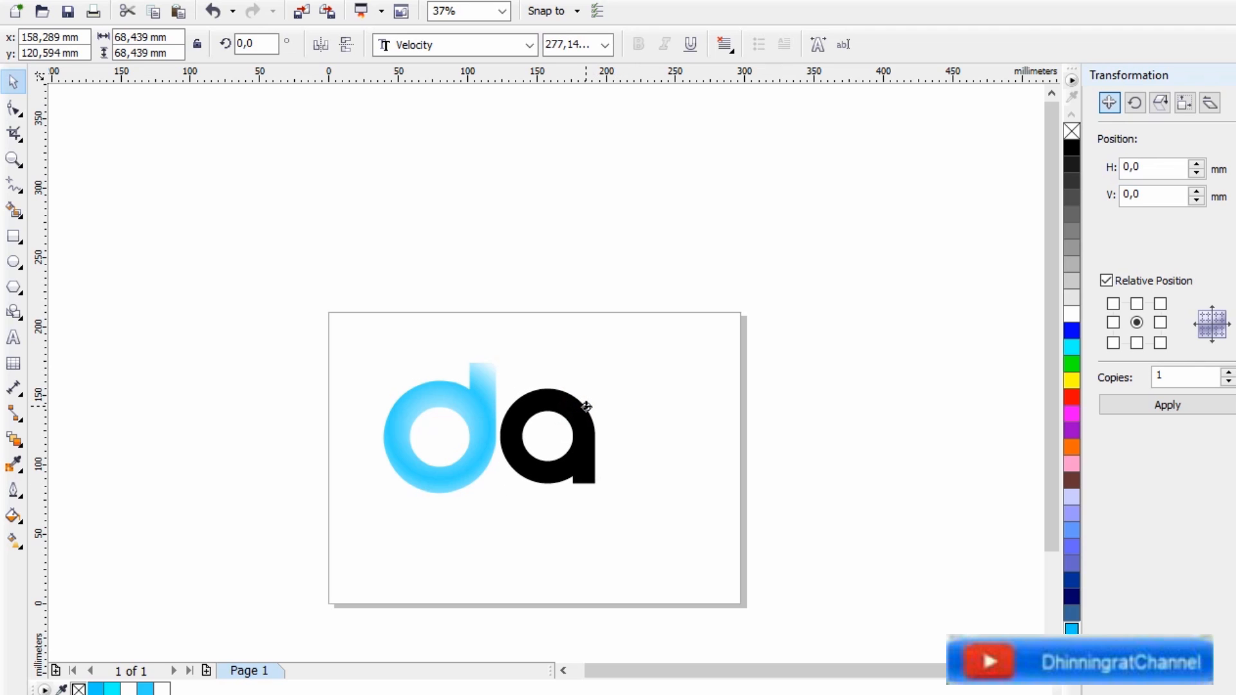
Fill the letter a with solid orange
click(1071, 448)
scroll(358, 430, up, 2)
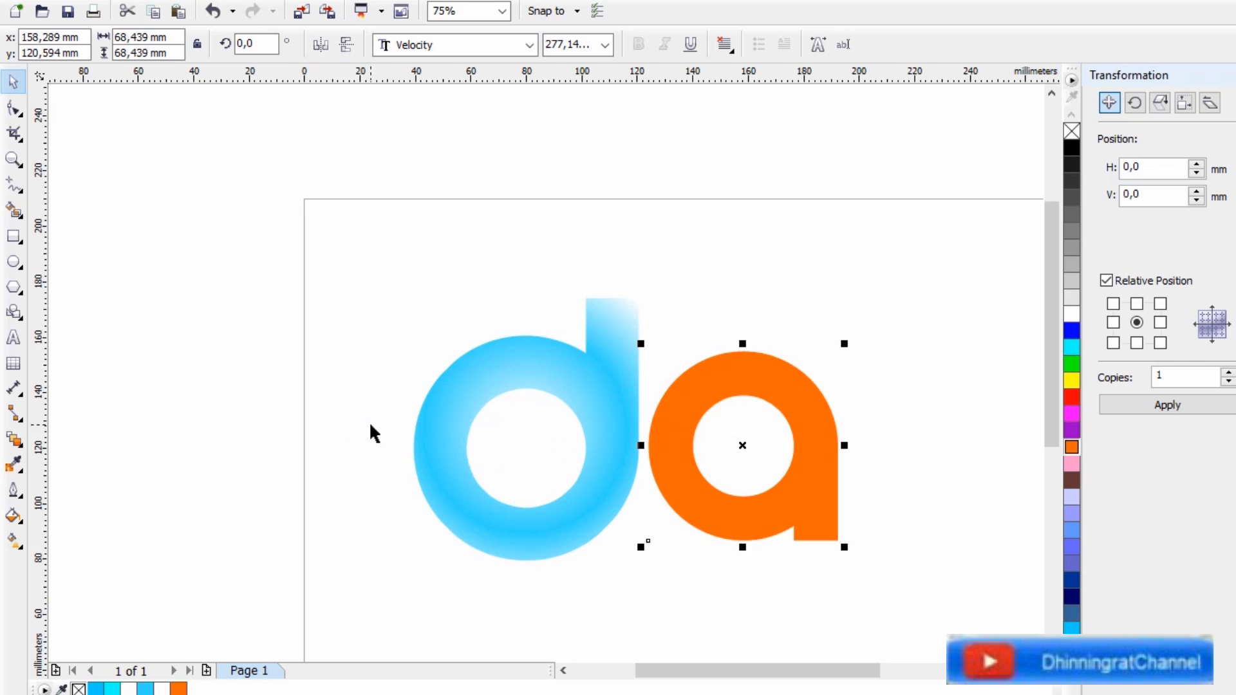
scroll(845, 489, up, 2)
scroll(845, 496, down, 2)
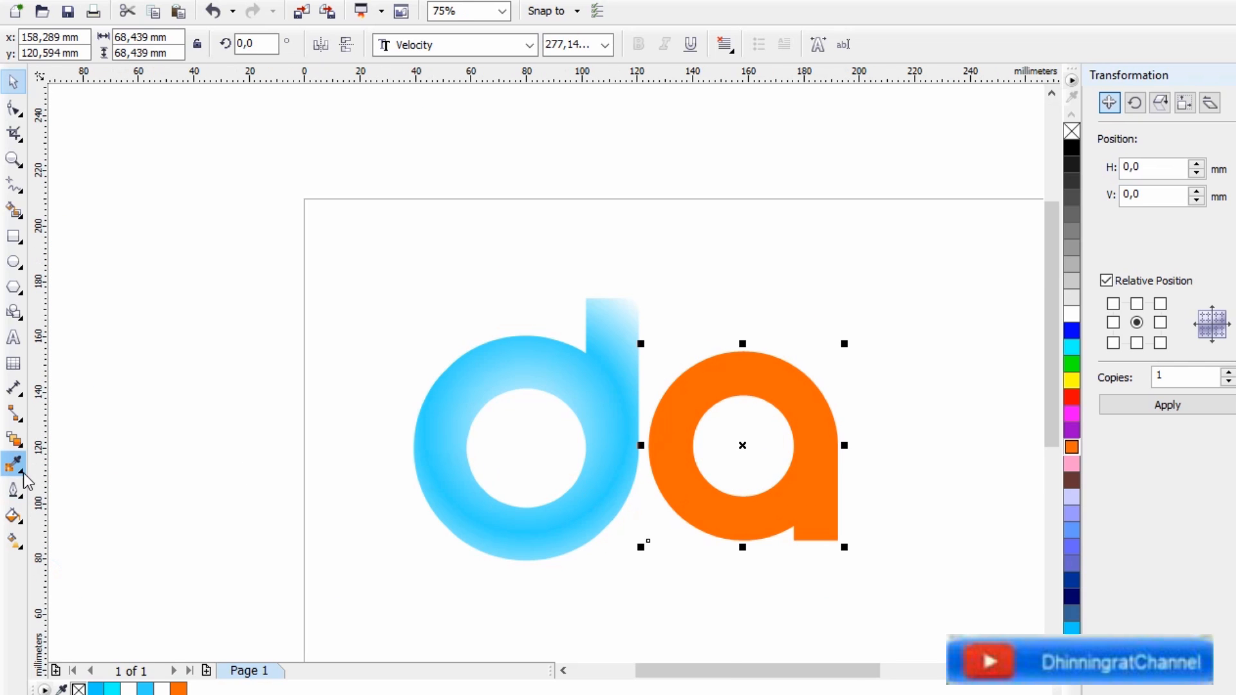
Give the letter a a two-colour fountain fill from white to orange and set its type to Radial
click(16, 515)
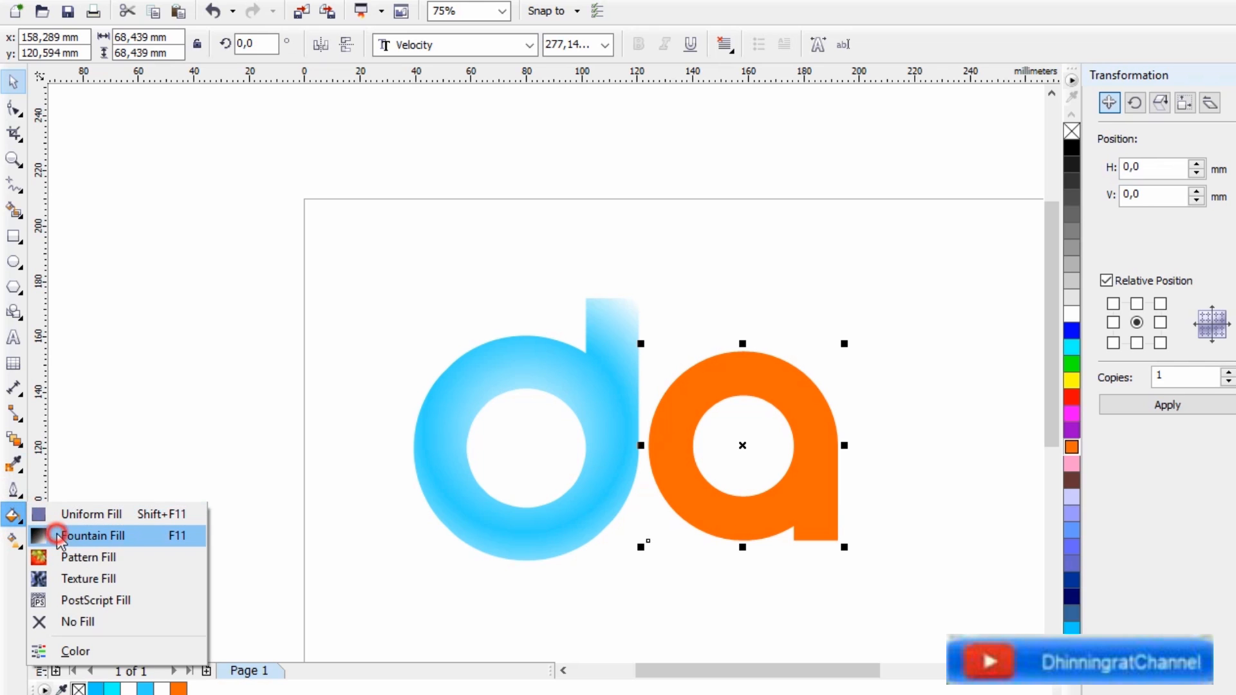
click(91, 536)
click(560, 341)
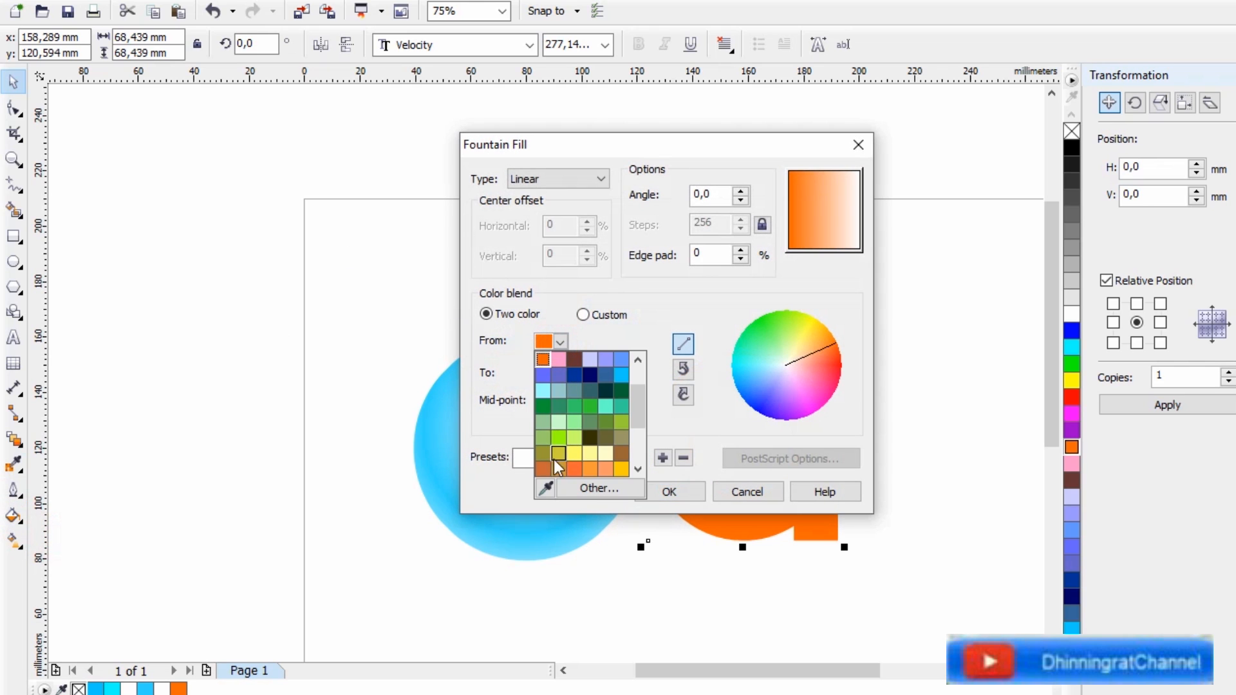
click(586, 490)
drag(573, 331, 391, 133)
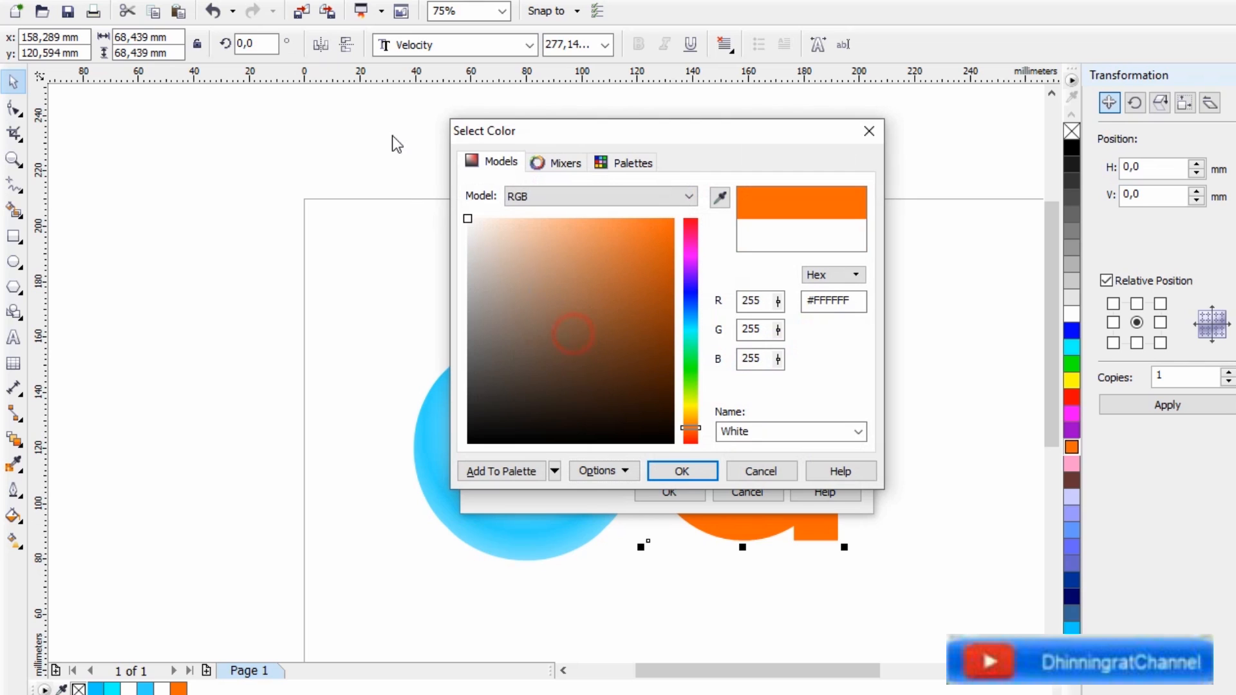
click(681, 472)
click(559, 371)
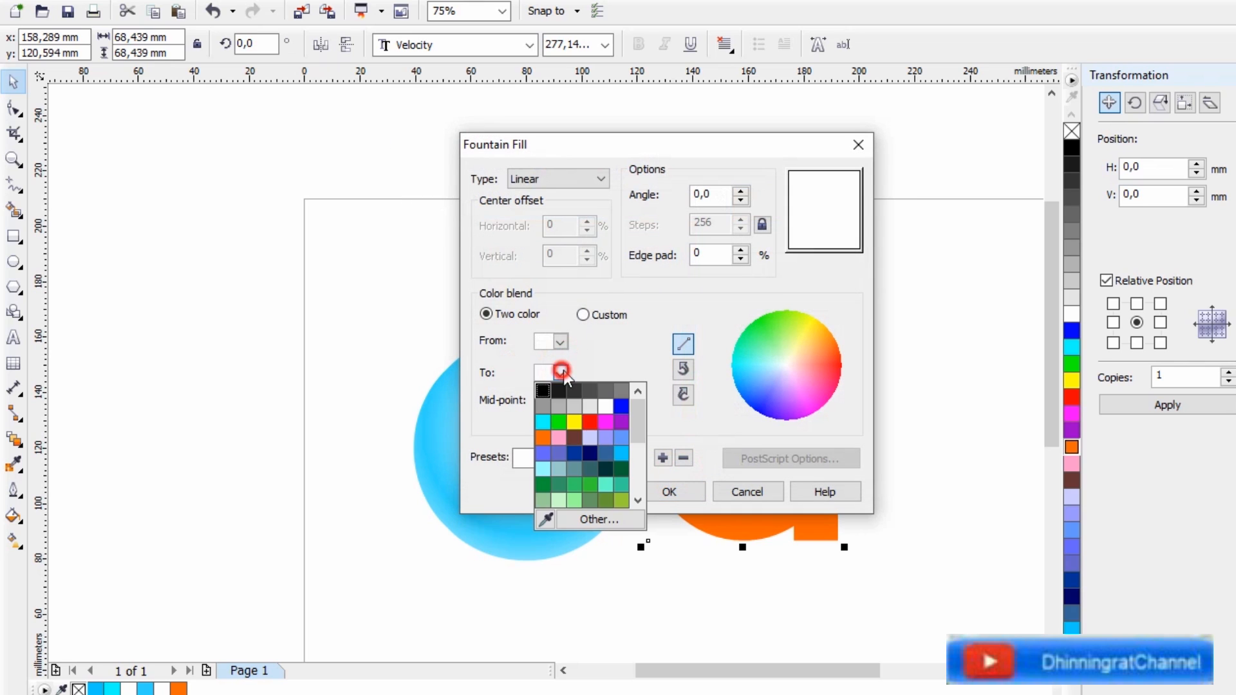
click(543, 438)
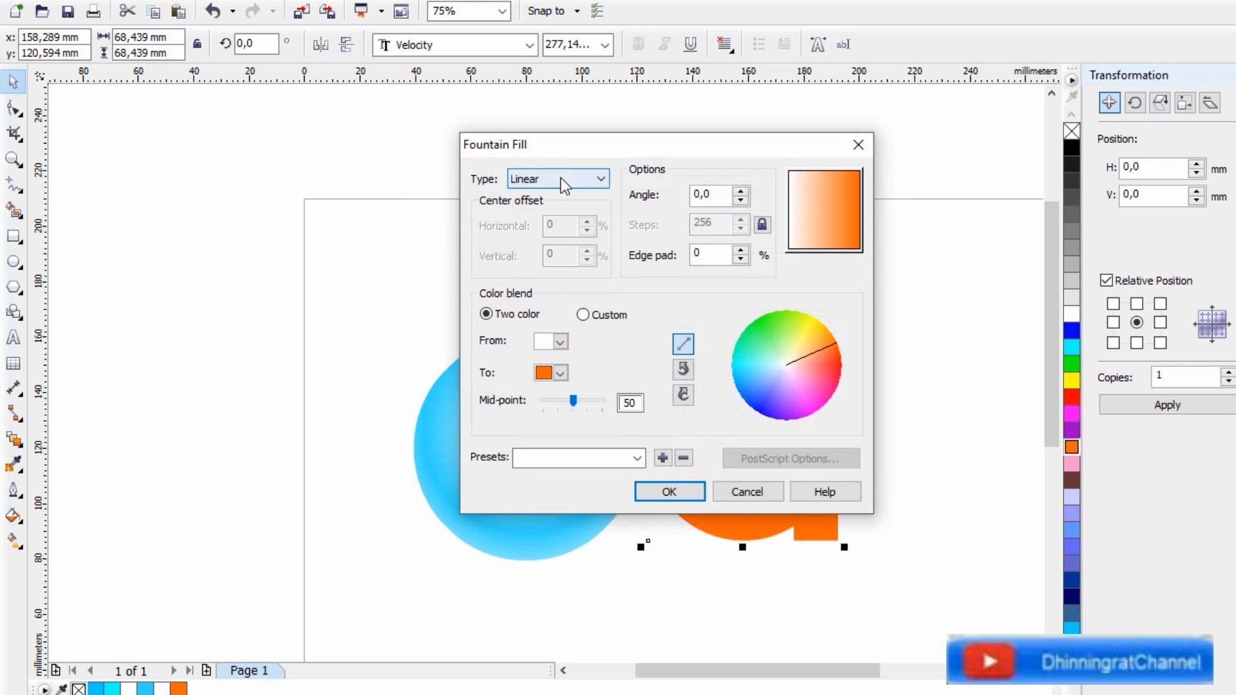
click(561, 179)
click(571, 206)
Switch the letter a's fill to a custom blend with an orange stop at 47% and a white end stop
click(607, 314)
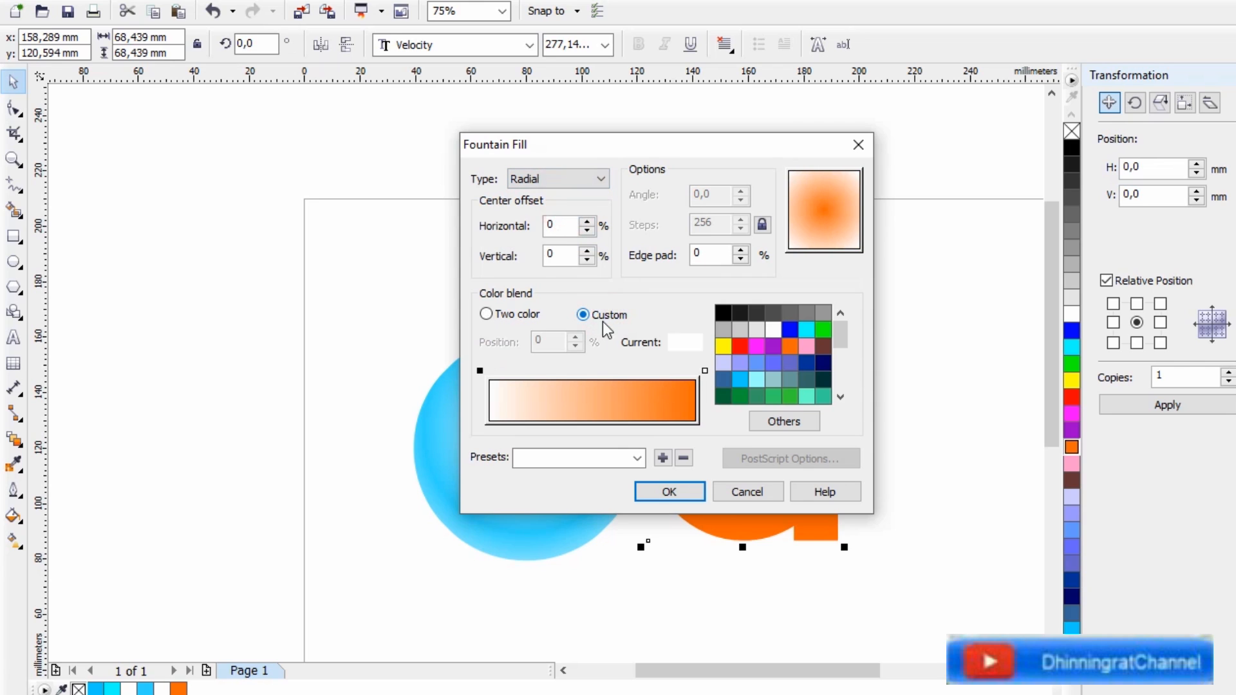
double_click(675, 373)
mouse_move(675, 374)
mouse_down()
mouse_move(586, 372)
mouse_move(597, 372)
mouse_up()
click(704, 372)
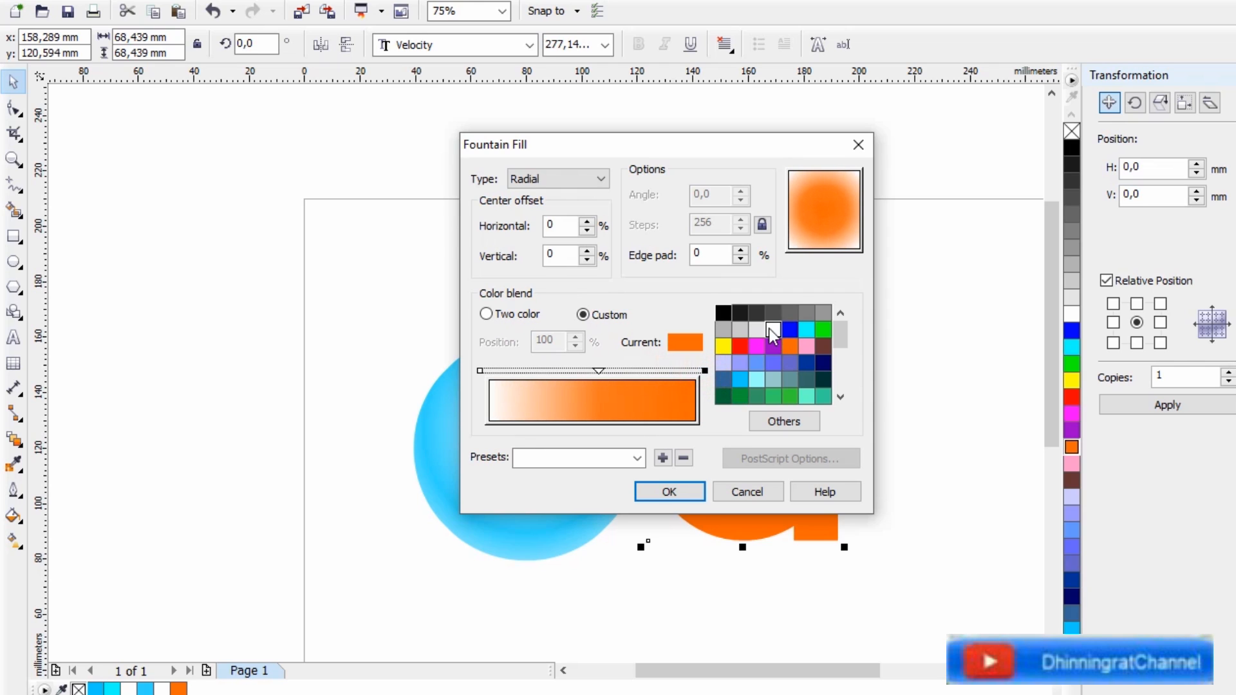
click(775, 334)
drag(598, 371, 587, 370)
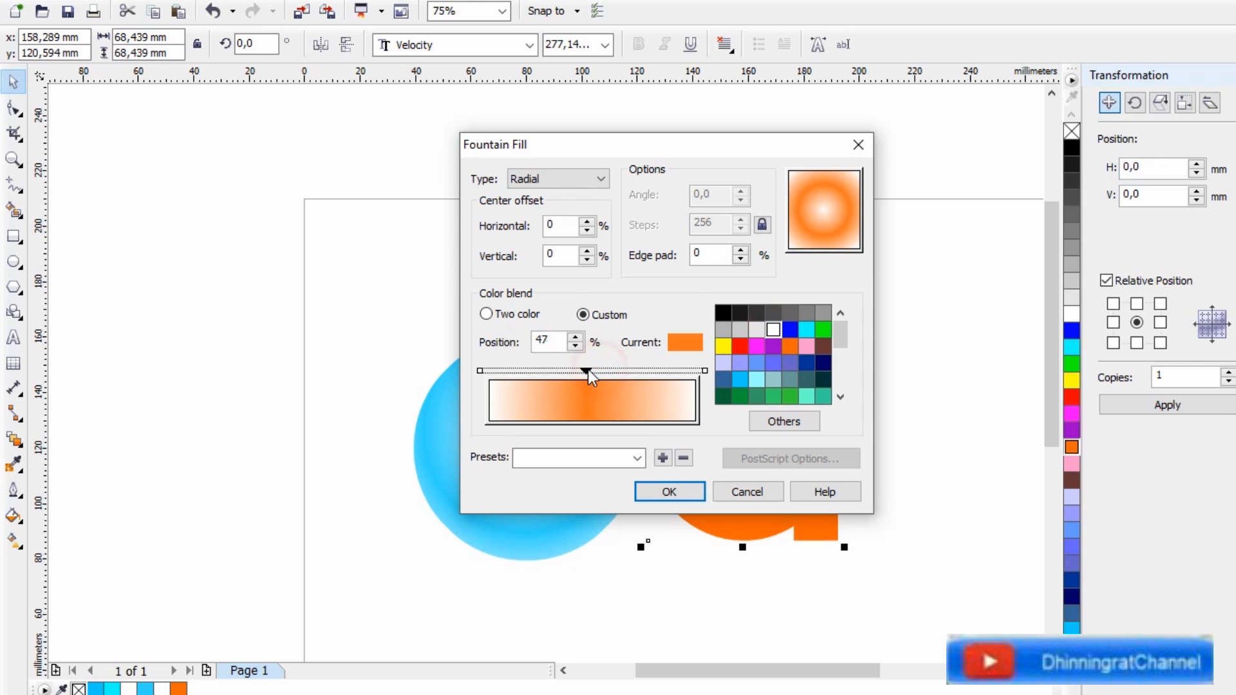
click(668, 490)
scroll(386, 432, down, 1)
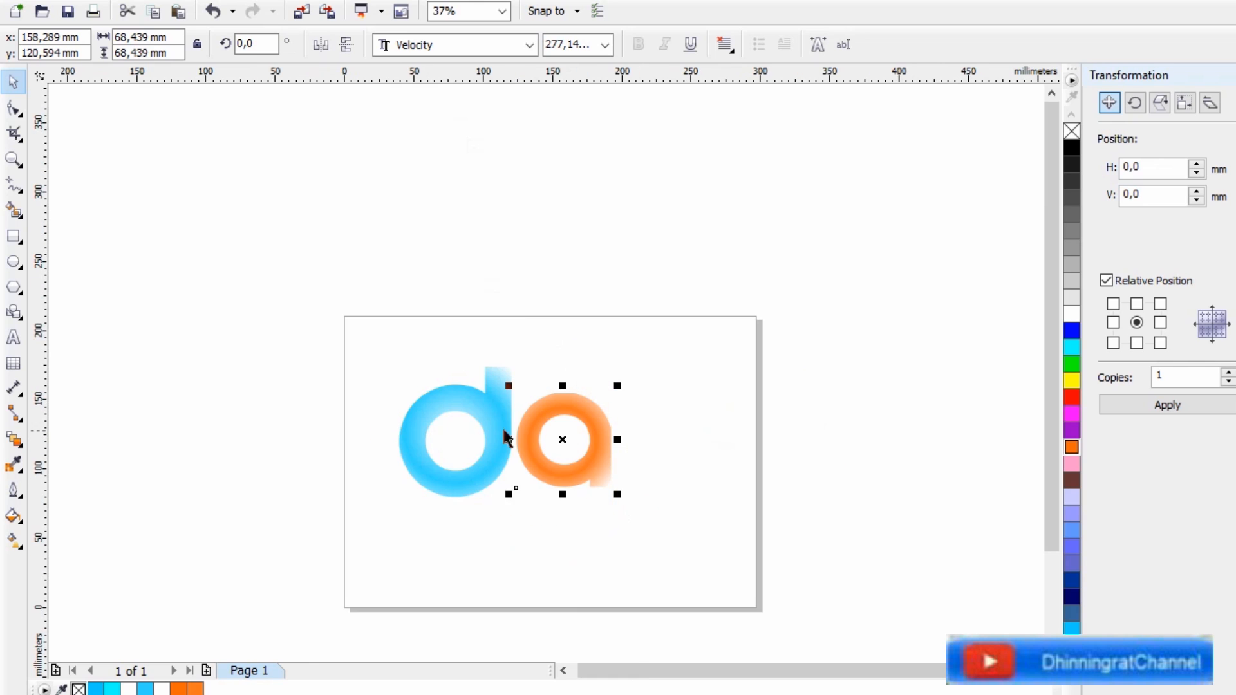
scroll(541, 415, up, 1)
click(814, 367)
Shift the middle orange stop of the letter a's radial fountain fill closer to the start of the blend
click(644, 438)
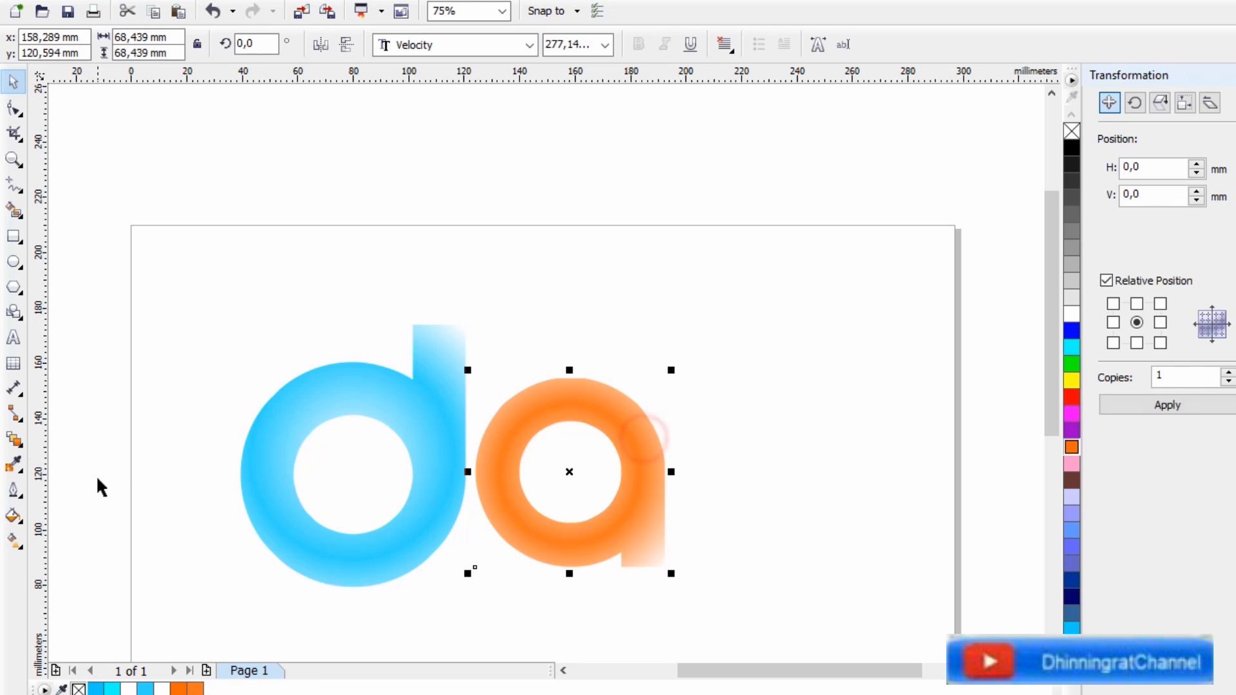
click(14, 515)
click(72, 538)
drag(583, 371, 547, 372)
click(668, 497)
click(802, 415)
scroll(631, 438, down, 1)
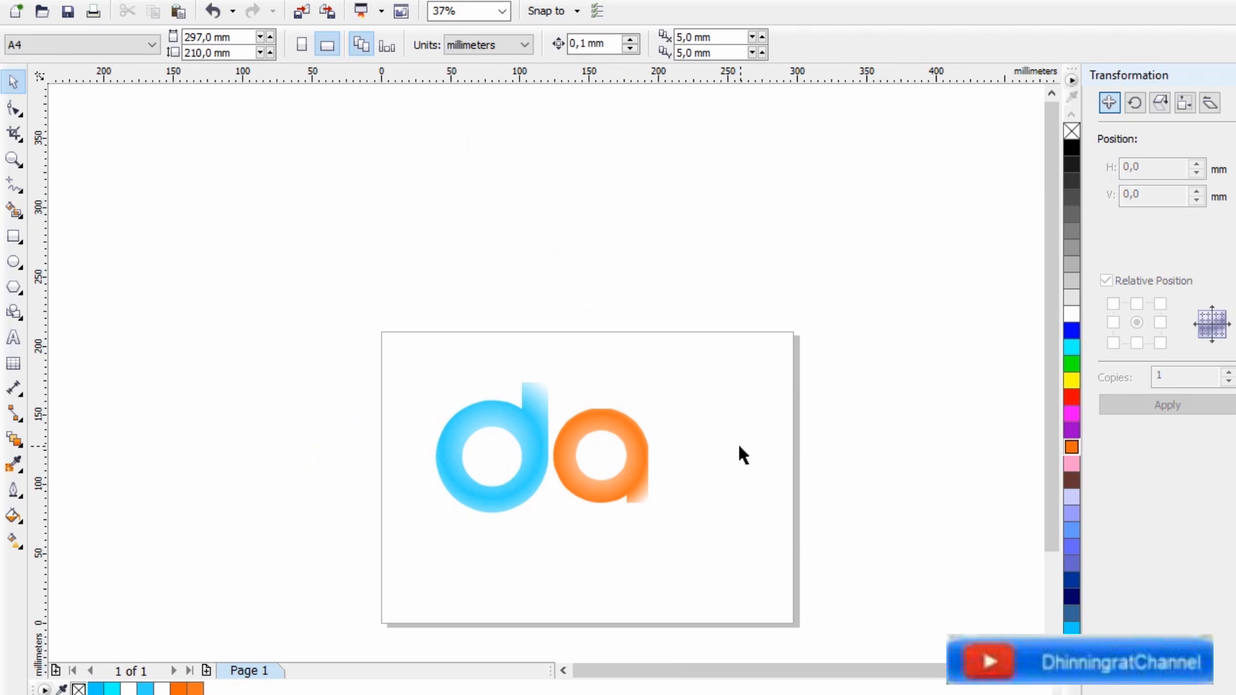
Move both letters together off the page, up and to the left
drag(425, 403, 779, 605)
drag(283, 295, 631, 534)
drag(615, 438, 353, 186)
Draw a 297 x 210 mm rectangle covering the whole page and fill it with light grey
click(12, 237)
drag(382, 332, 793, 623)
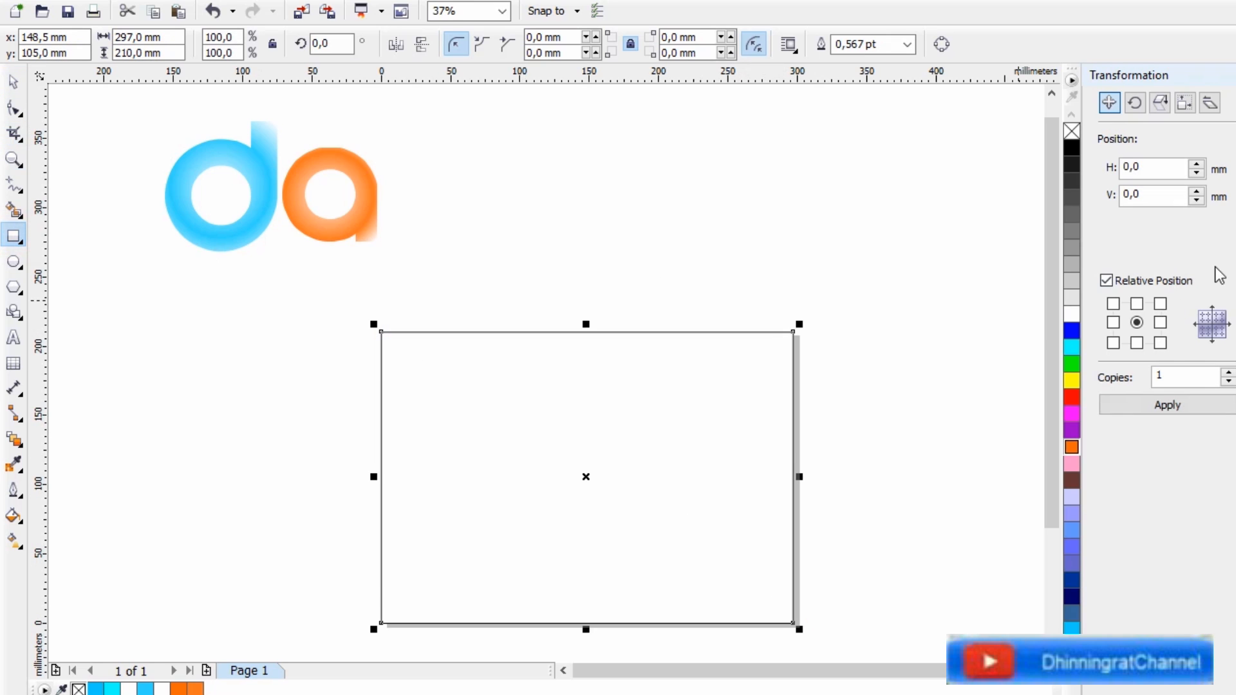
click(1071, 278)
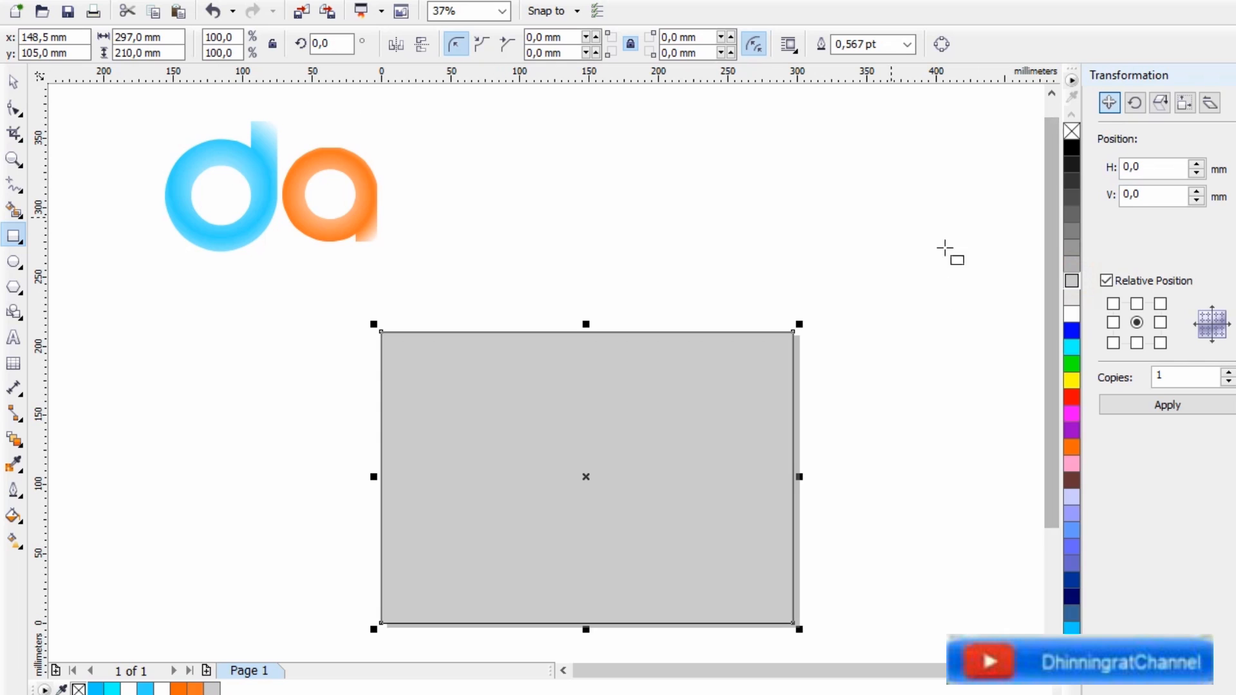
click(1072, 294)
click(1072, 278)
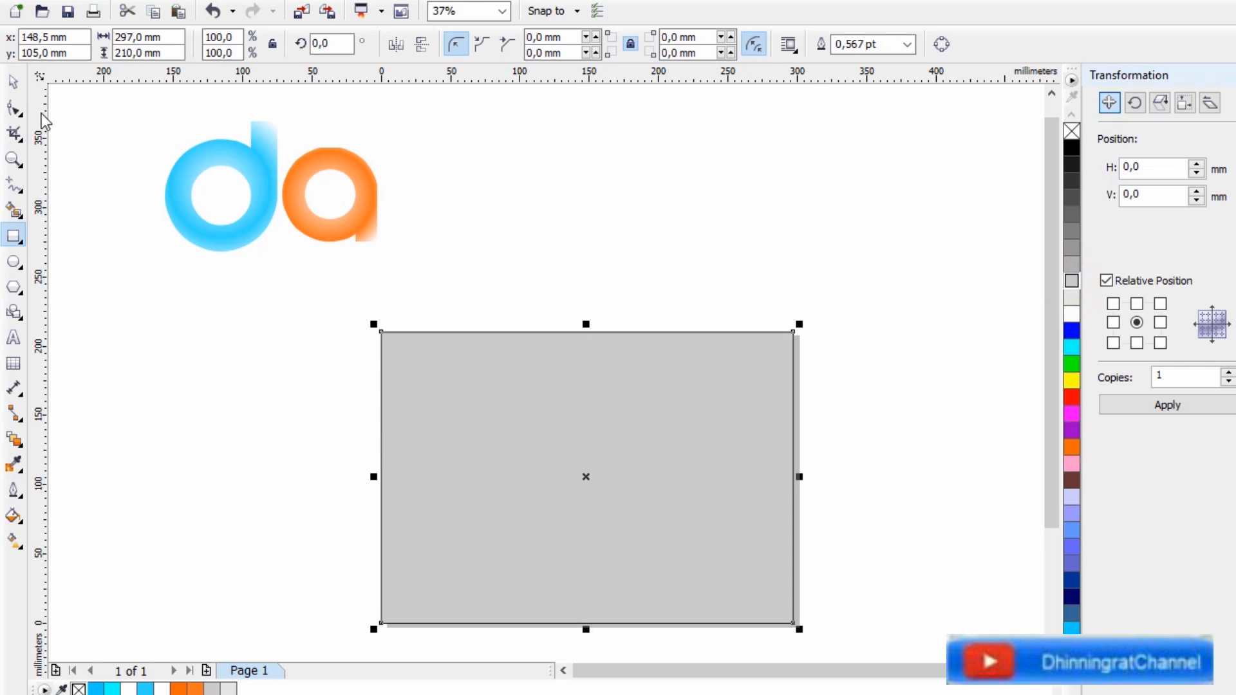
Move both letters onto the grey rectangle, centred at about x 135.7 mm, y 111.7 mm, and bring them in front of it
click(10, 83)
drag(499, 267, 126, 138)
scroll(151, 172, up, 1)
drag(271, 234, 569, 515)
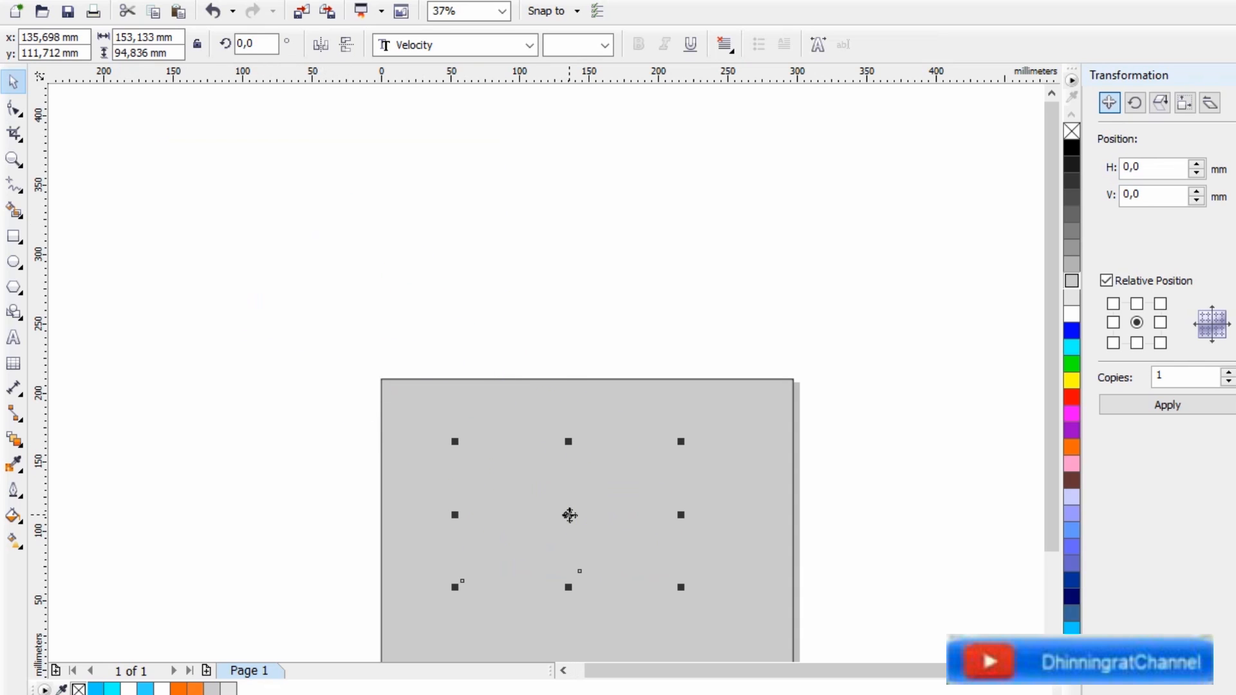
drag(568, 515, 570, 515)
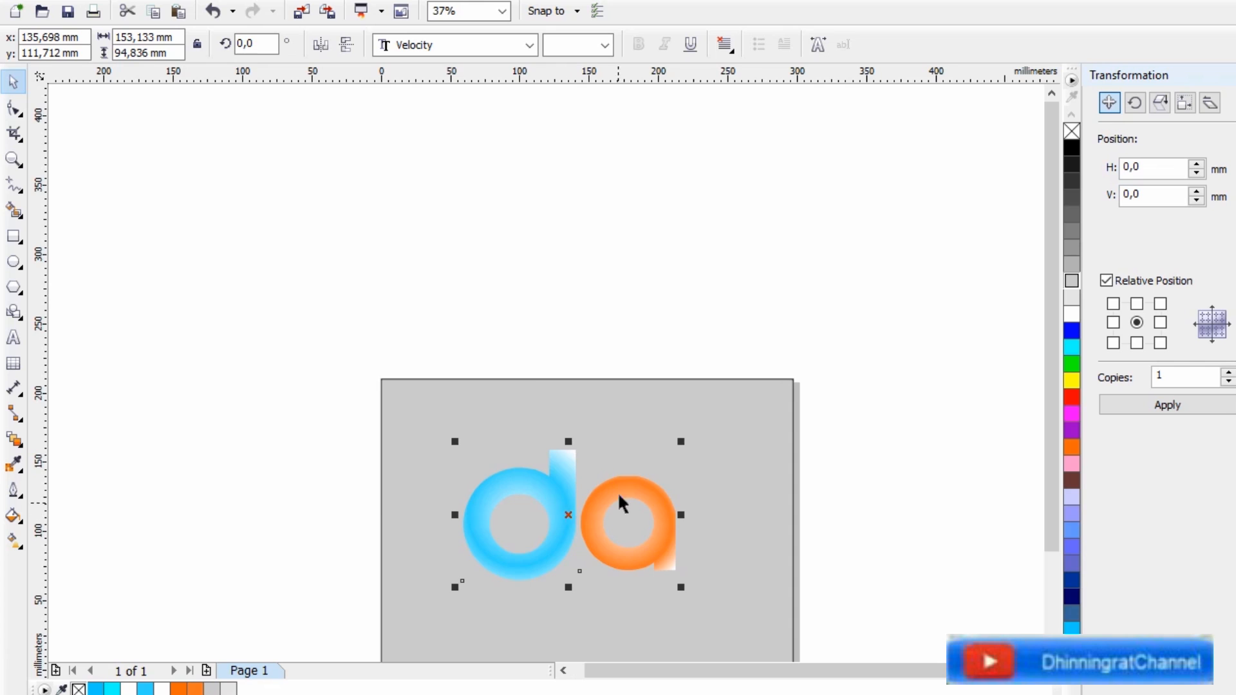
Scale both letters down proportionally about their centre to about 96 mm wide and 59.4 mm high
scroll(576, 496, down, 2)
scroll(580, 496, up, 2)
drag(816, 569, 358, 388)
drag(589, 389, 551, 417)
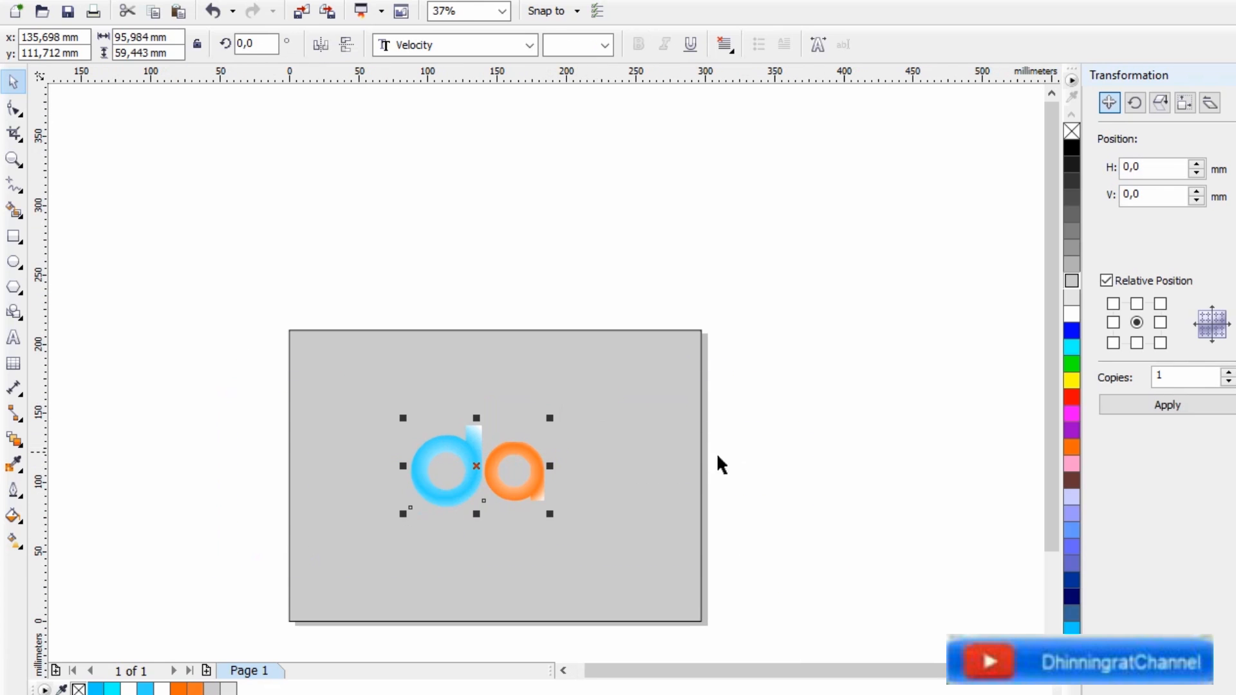
click(721, 464)
Shrink both letters further so the d is about 48.5 mm high, and shift the pair slightly to the right
scroll(532, 479, up, 2)
drag(932, 571, 187, 303)
drag(582, 362, 560, 373)
mouse_move(496, 436)
mouse_down()
mouse_move(534, 425)
mouse_move(508, 432)
mouse_up()
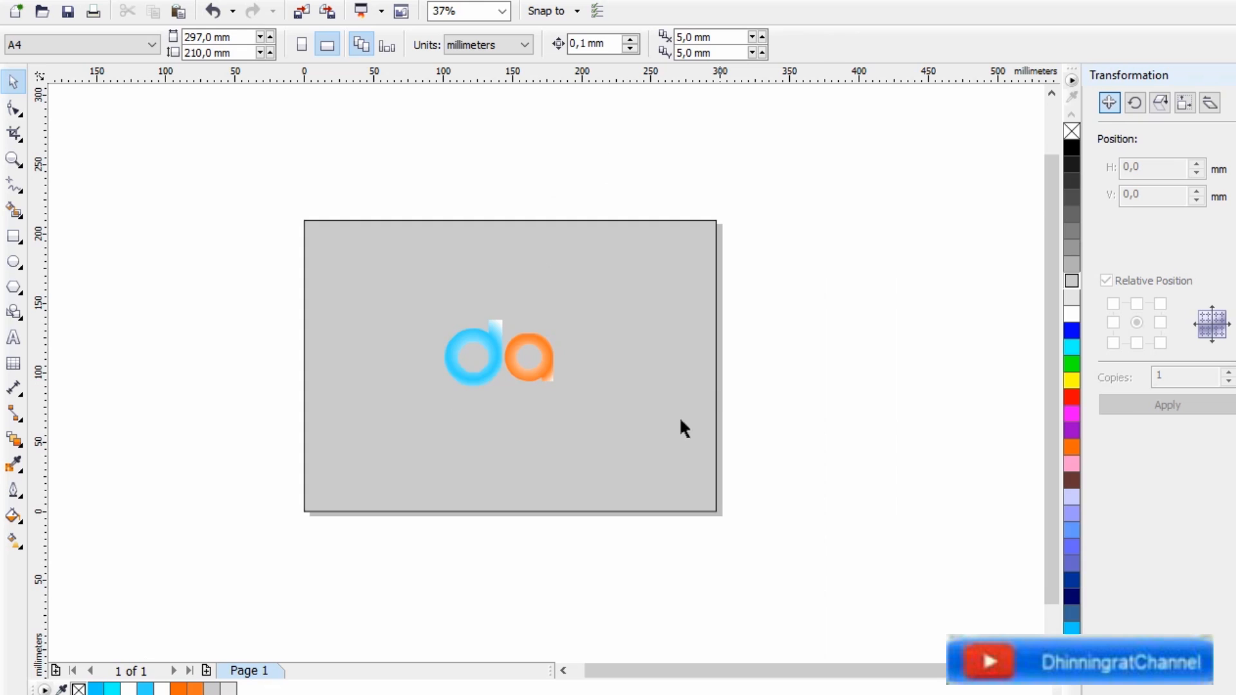
Set the middle blue stop of the letter d's radial fountain fill to position 32%
scroll(480, 374, up, 2)
scroll(574, 309, up, 2)
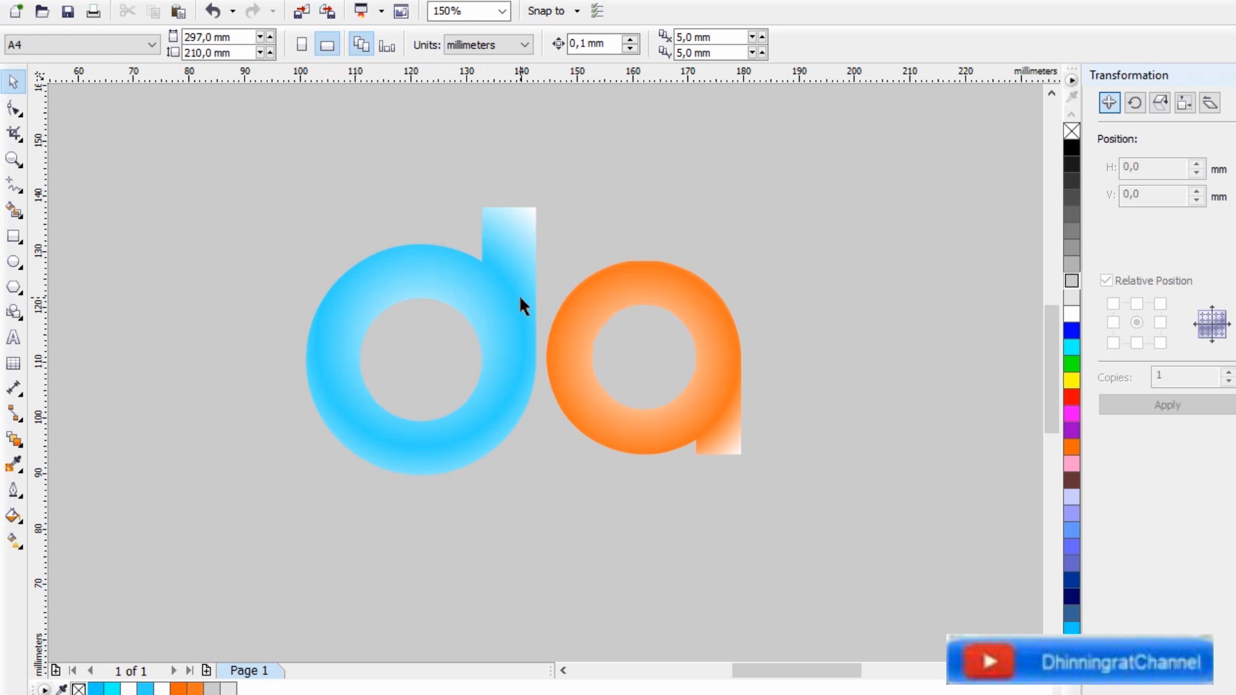
click(509, 296)
click(500, 271)
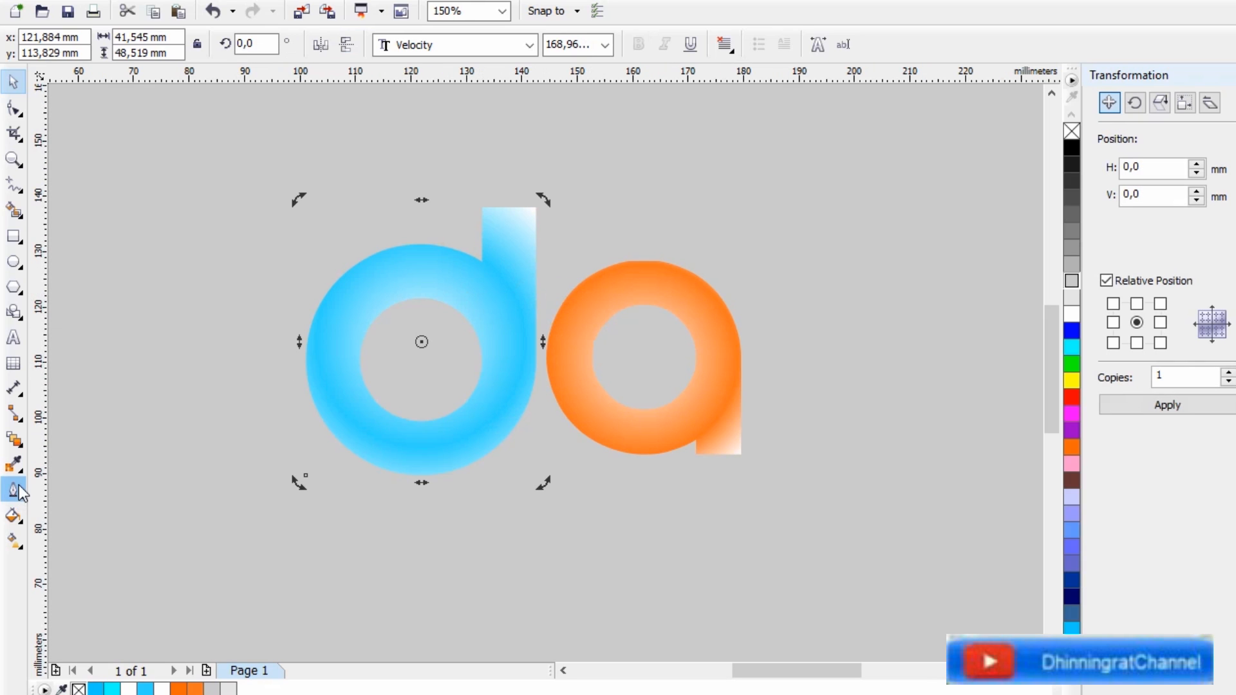
click(13, 515)
click(103, 536)
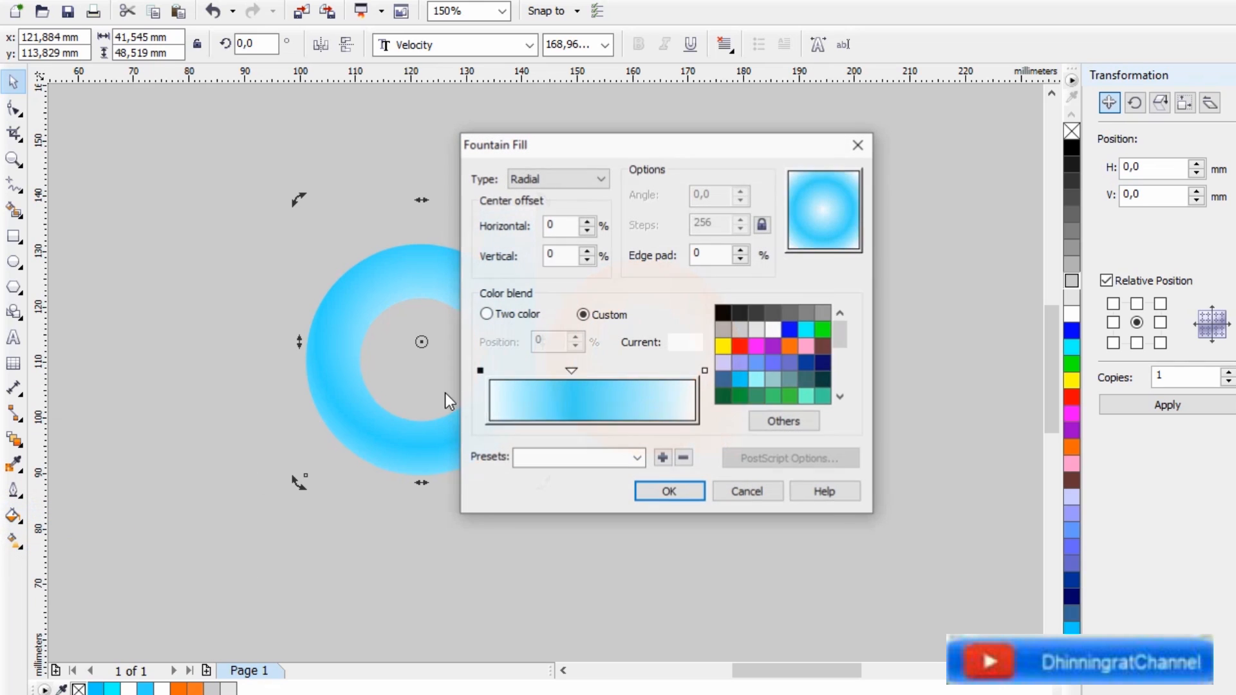
mouse_move(571, 370)
mouse_down()
mouse_move(529, 370)
mouse_move(561, 371)
mouse_up()
click(671, 379)
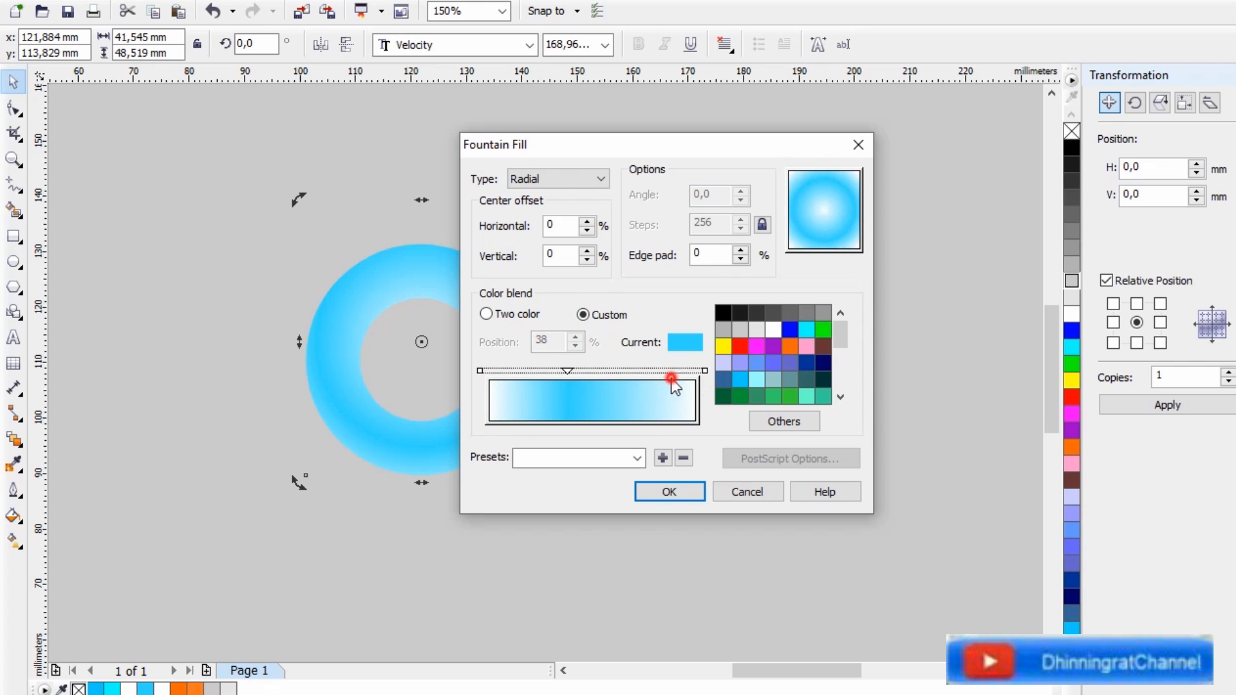
mouse_move(566, 370)
mouse_down()
mouse_move(676, 371)
mouse_move(543, 376)
mouse_move(555, 372)
mouse_up()
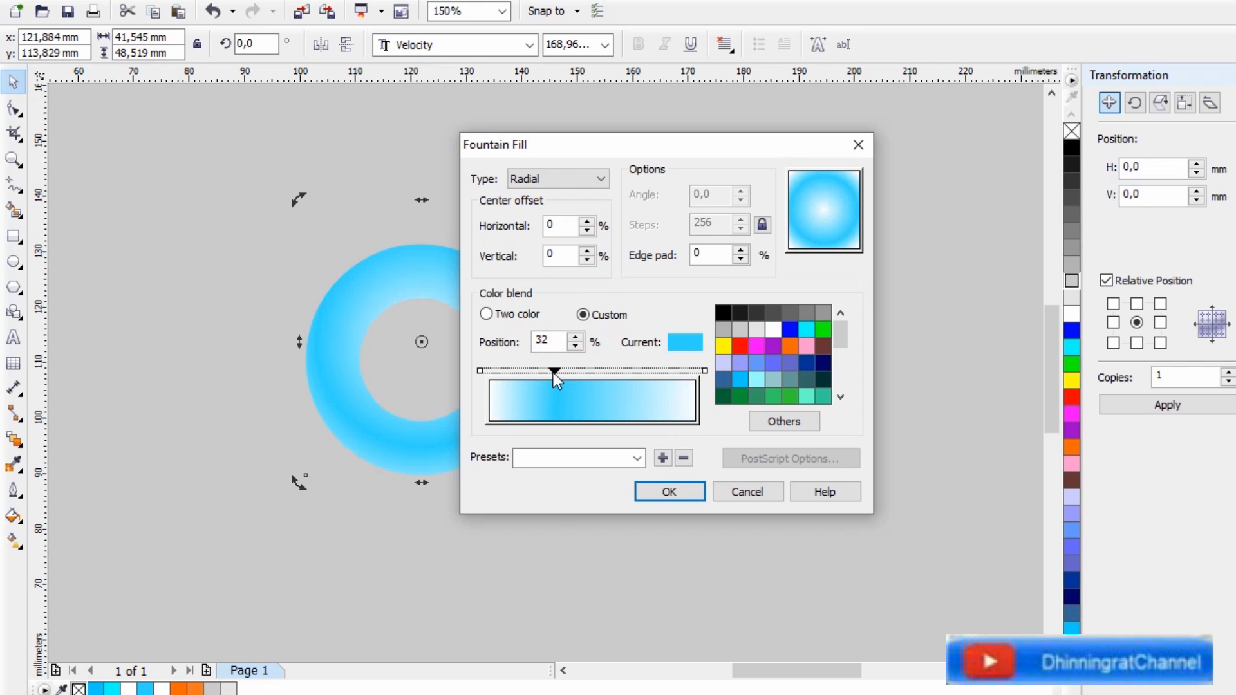
click(666, 489)
scroll(356, 416, down, 1)
click(693, 384)
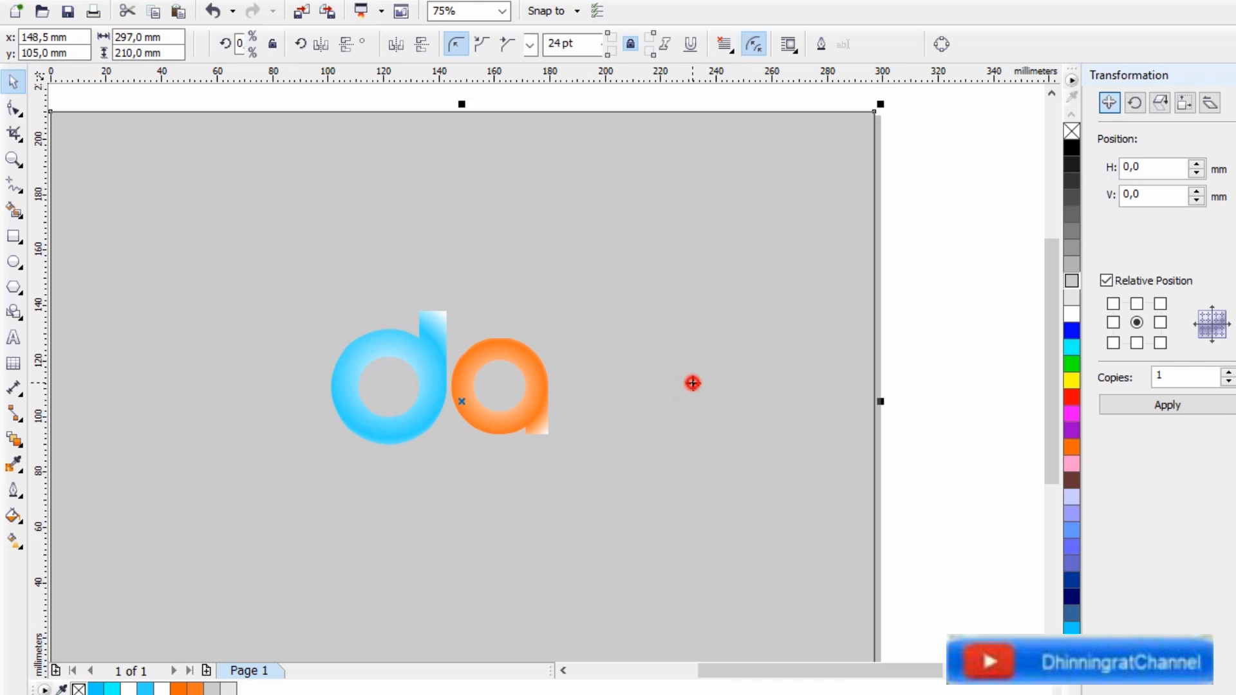
scroll(643, 397, down, 1)
scroll(569, 489, up, 1)
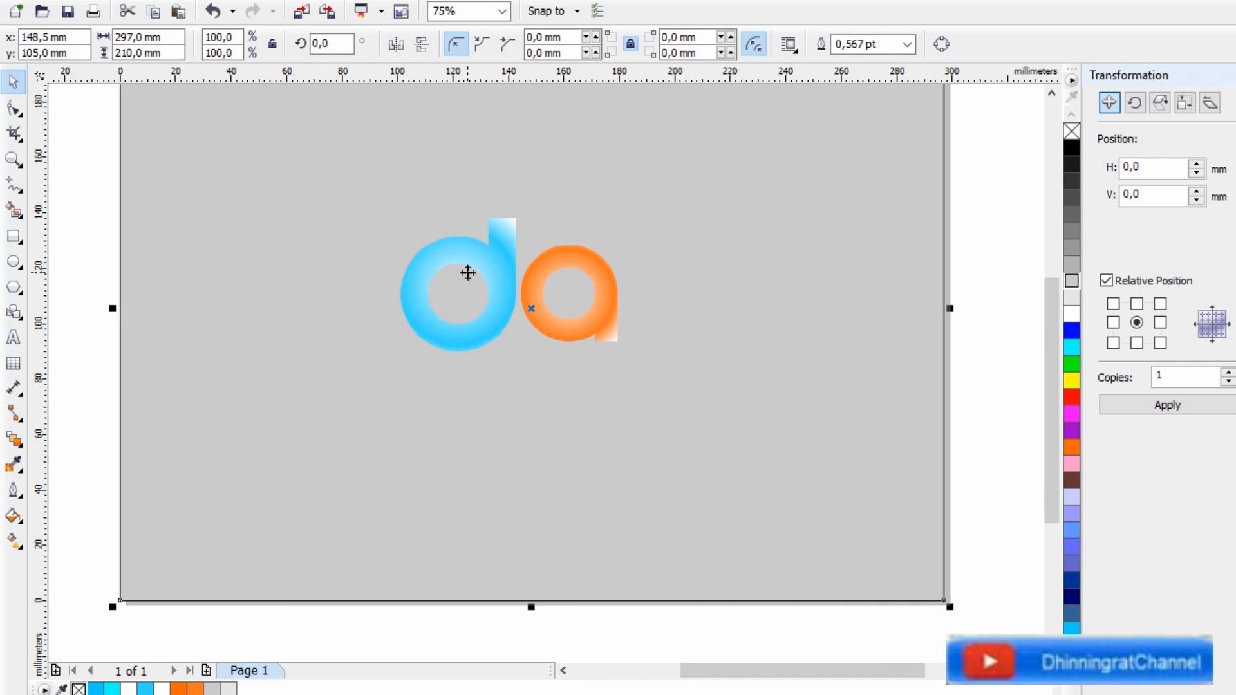
Group the blue d and orange a letters and centre the group on the page
scroll(467, 273, up, 1)
scroll(409, 281, down, 1)
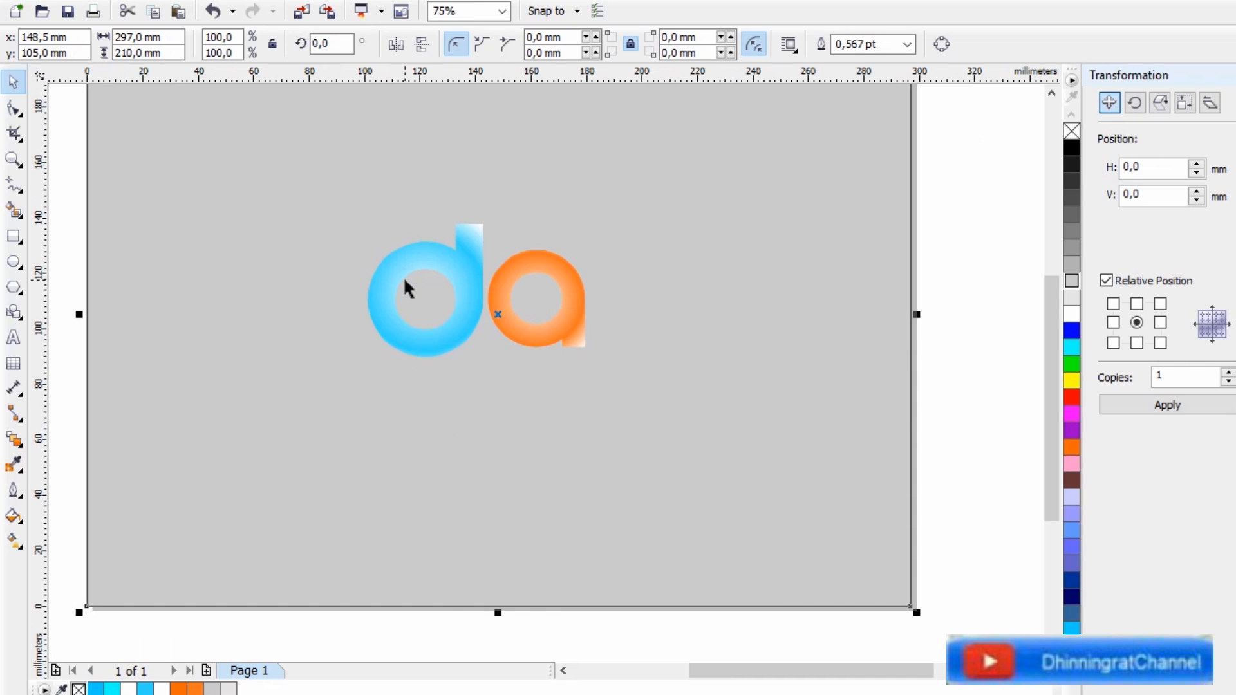
click(970, 394)
scroll(412, 374, down, 1)
drag(773, 423, 288, 241)
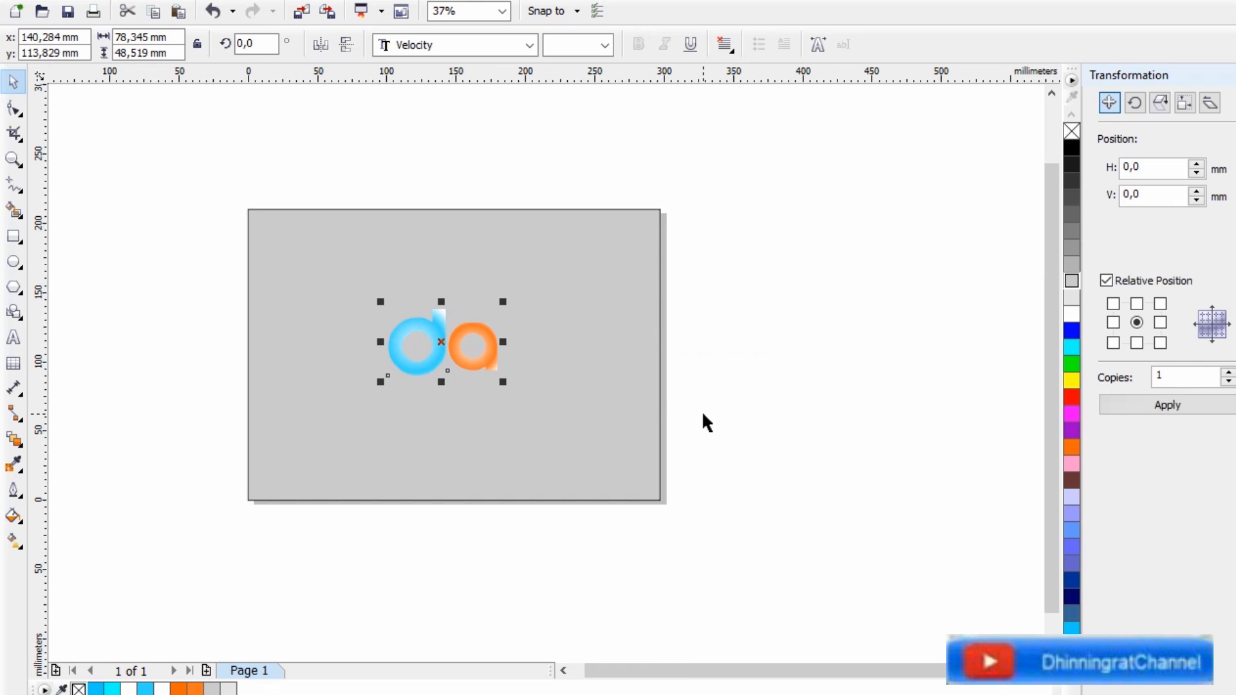
key(p)
click(746, 389)
key(ctrl+z)
key(ctrl+g)
key(p)
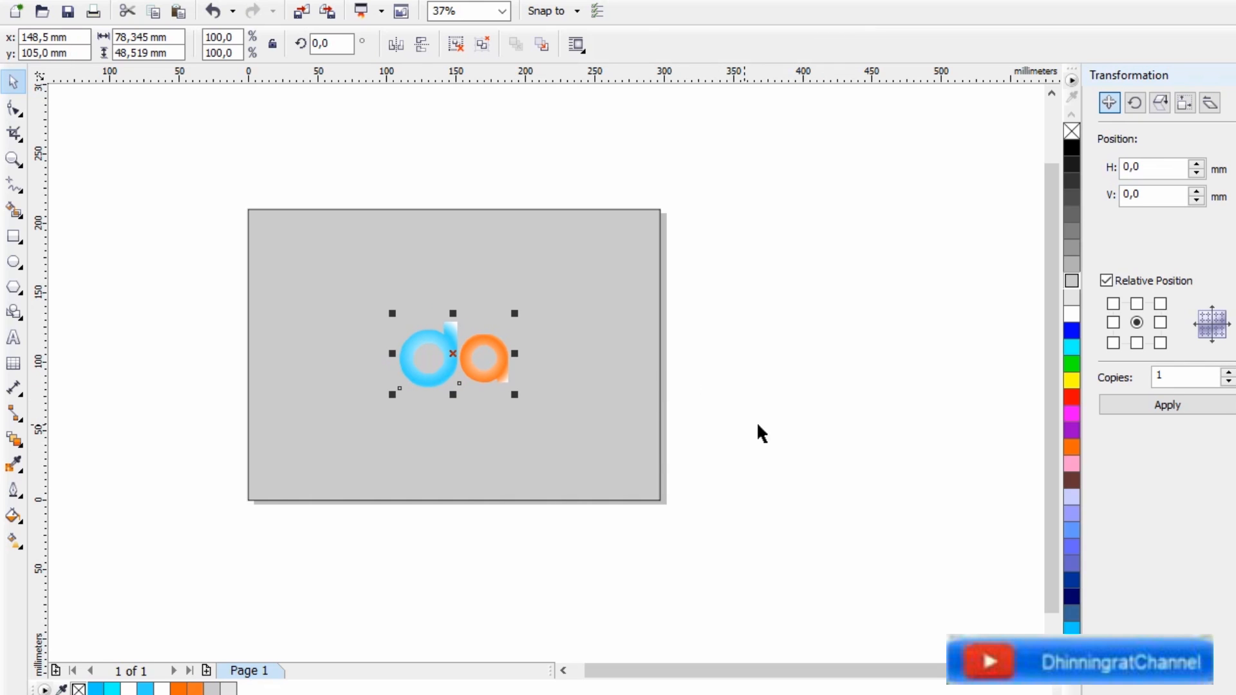
Draw a horizontal ellipse about 70 mm wide below the letters and flatten it to about 4.5 mm high
click(759, 419)
scroll(502, 343, up, 1)
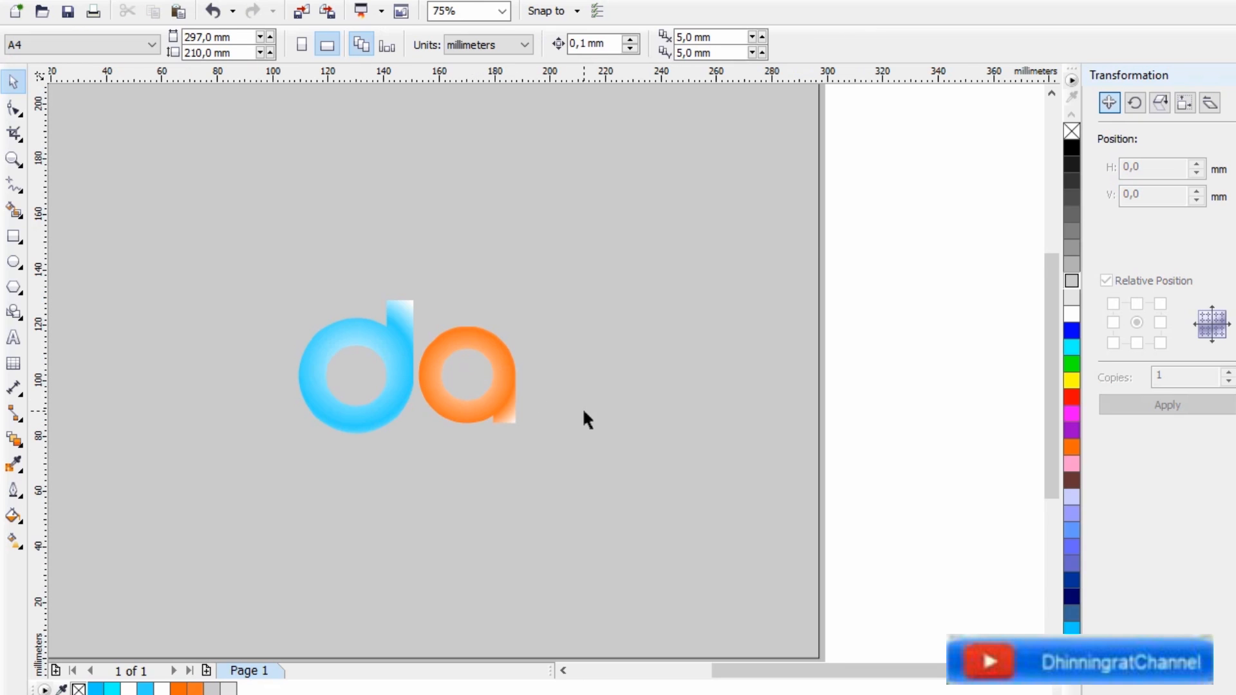
scroll(582, 407, down, 1)
scroll(516, 408, up, 1)
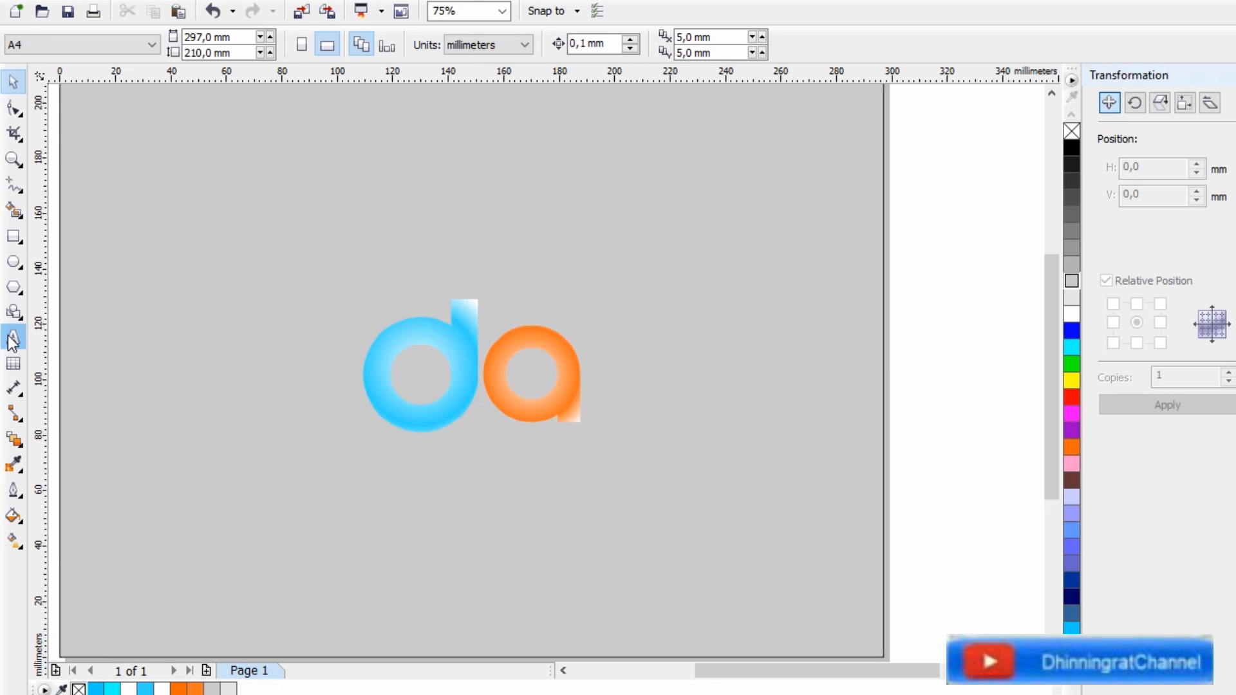
click(18, 267)
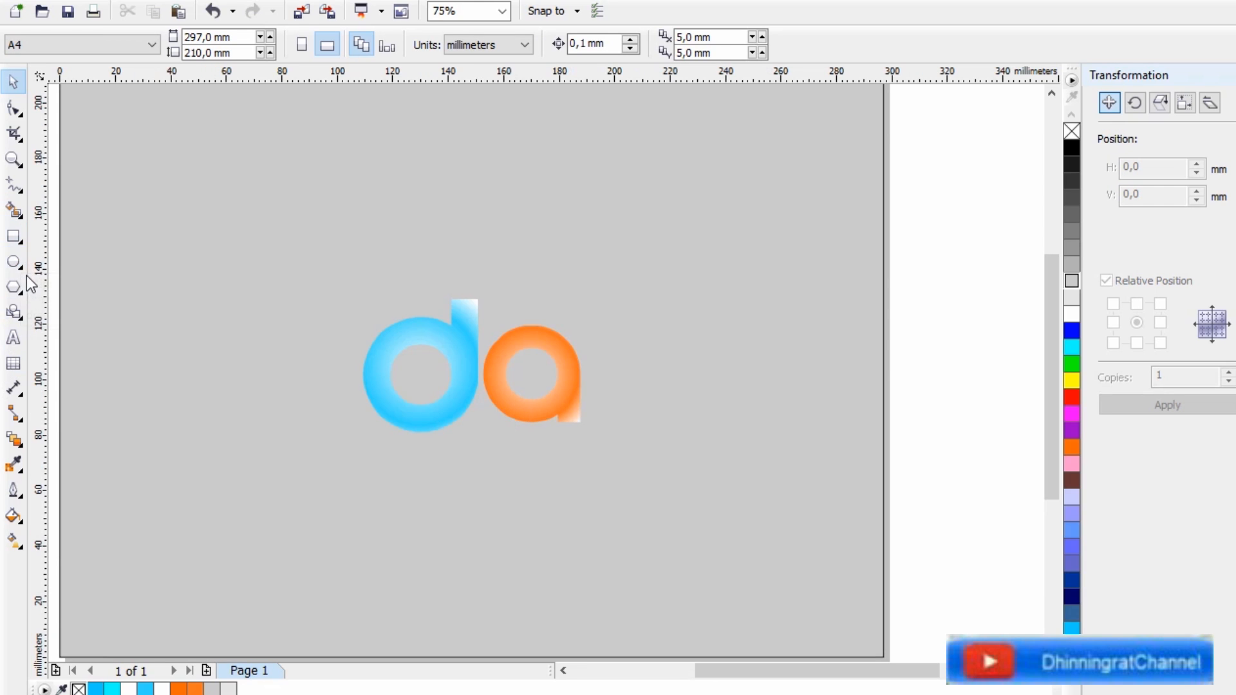
click(390, 472)
drag(397, 471, 905, 510)
scroll(471, 490, up, 1)
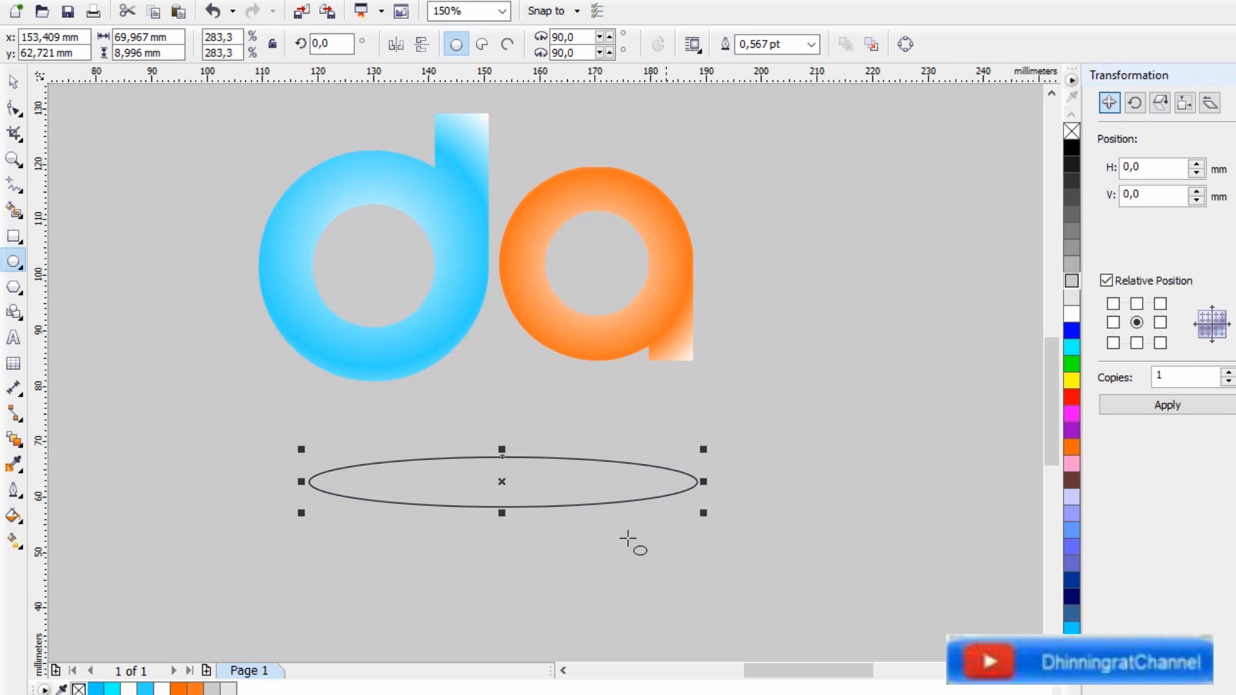
drag(508, 519, 503, 487)
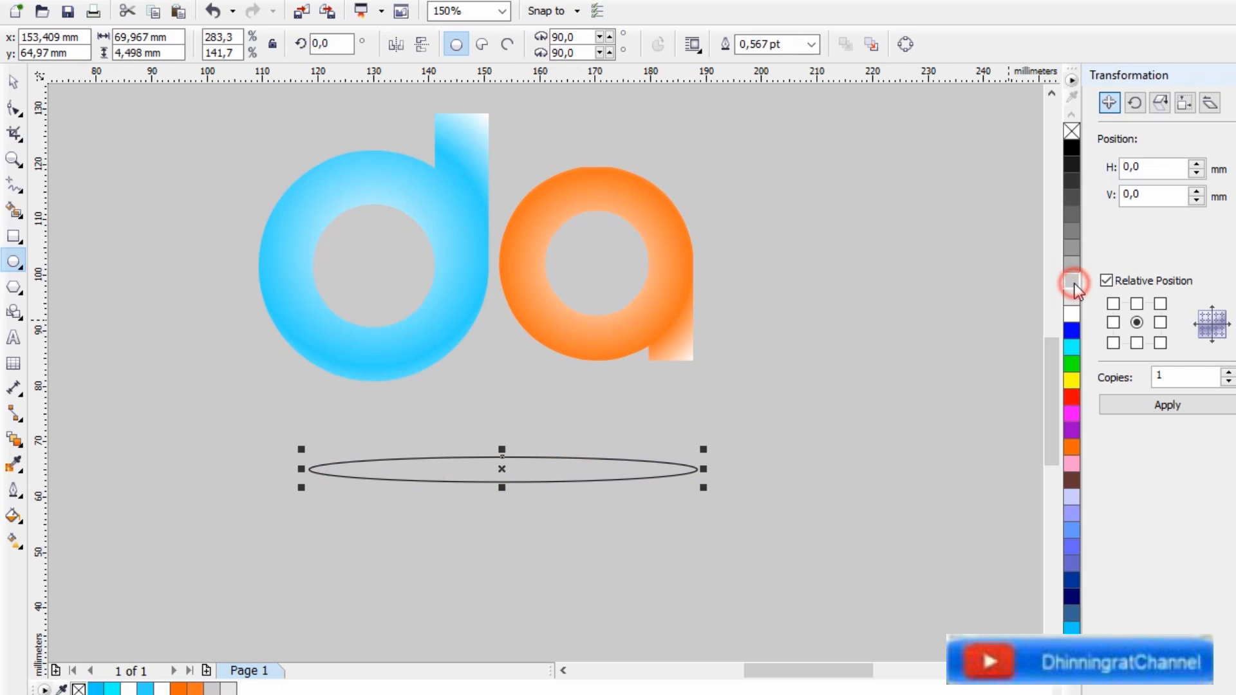
Fill the ellipse with black and apply a uniform transparency of 91 to it
click(1072, 148)
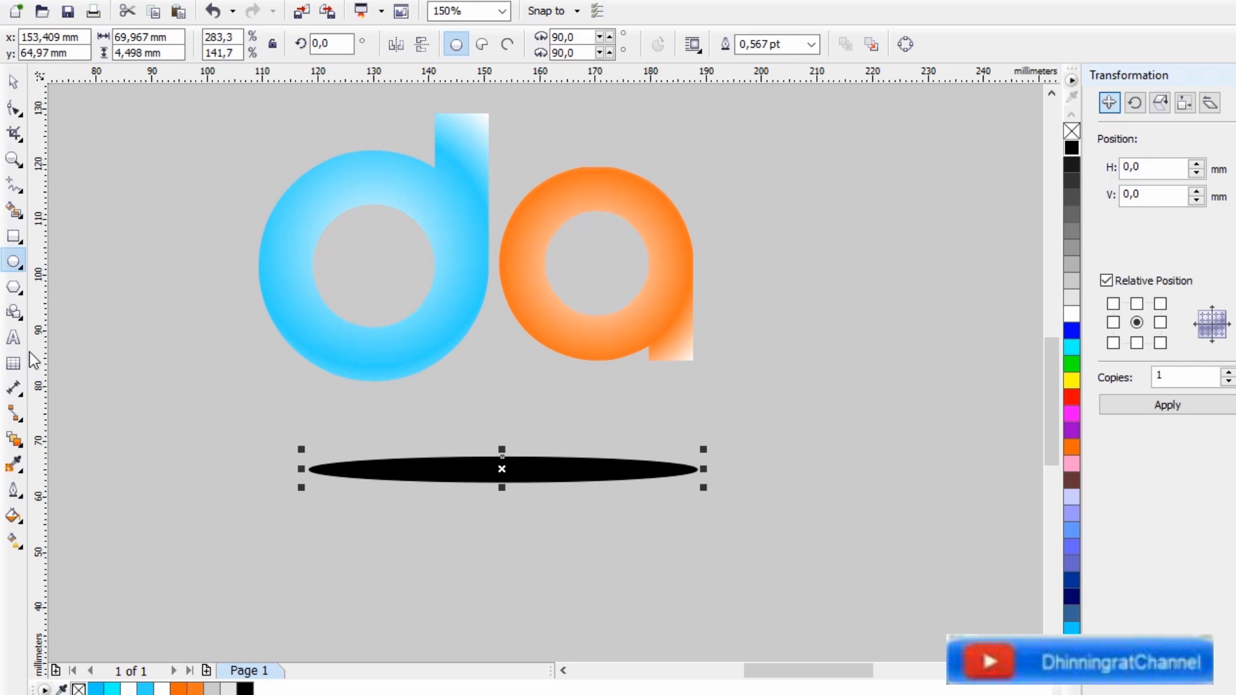
click(16, 441)
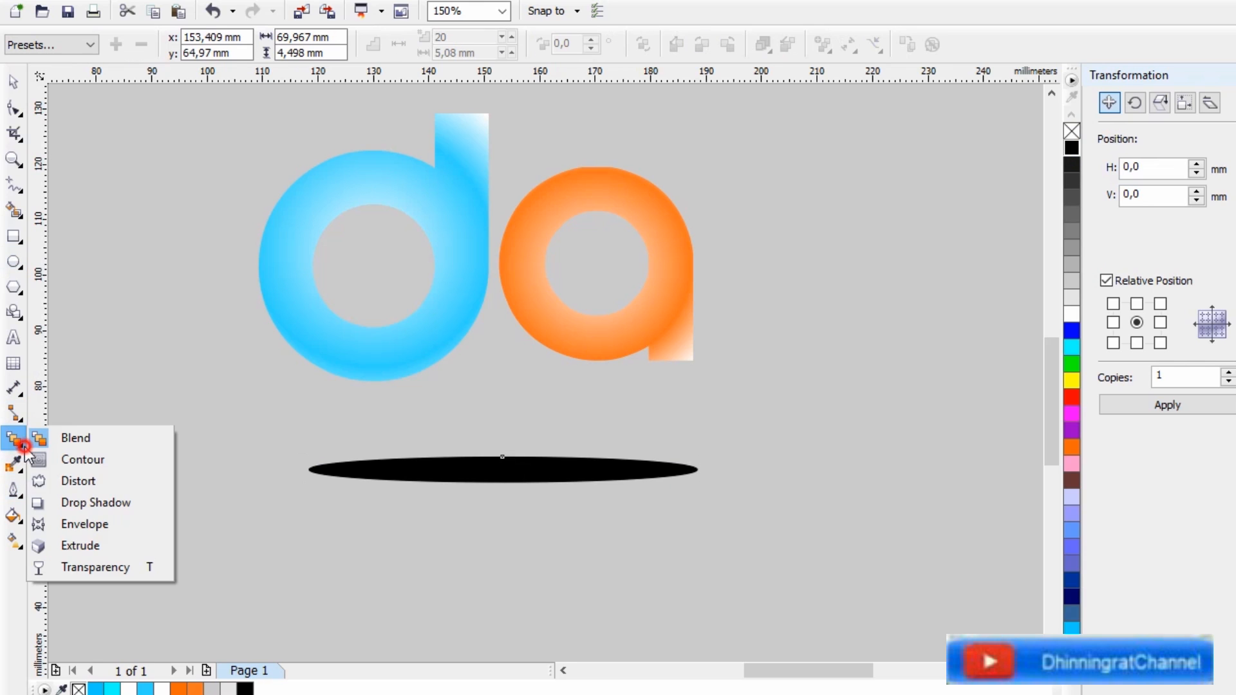
click(95, 567)
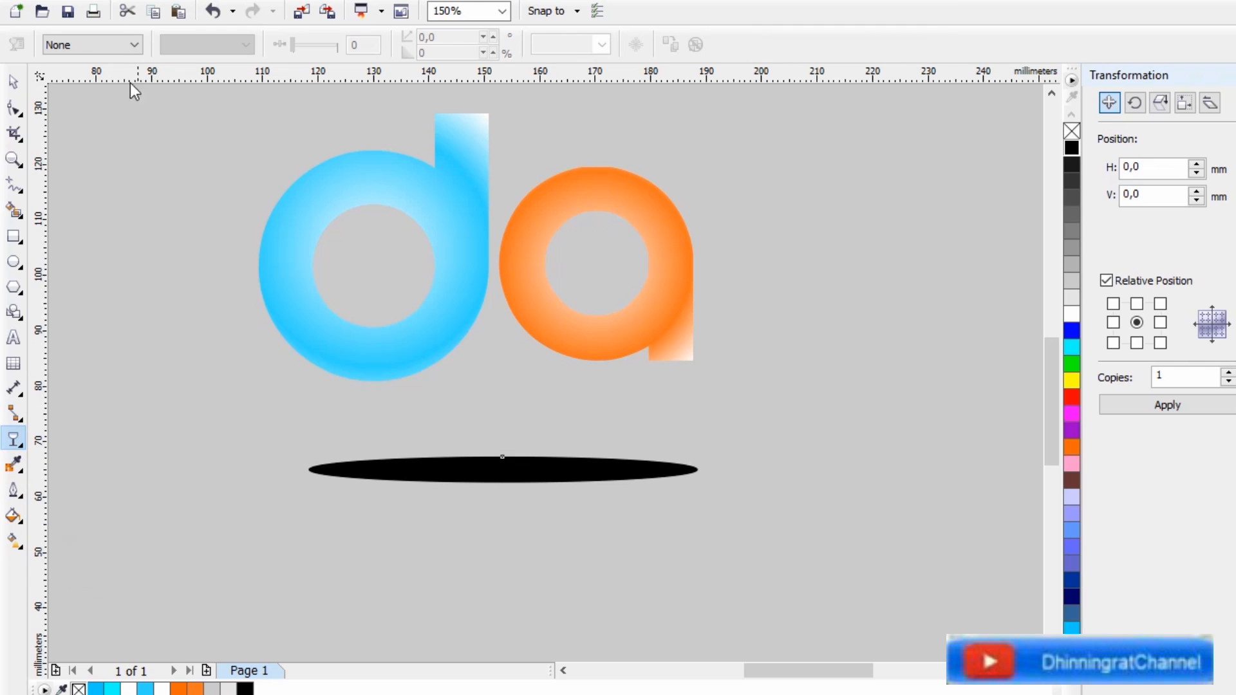
click(115, 47)
click(110, 68)
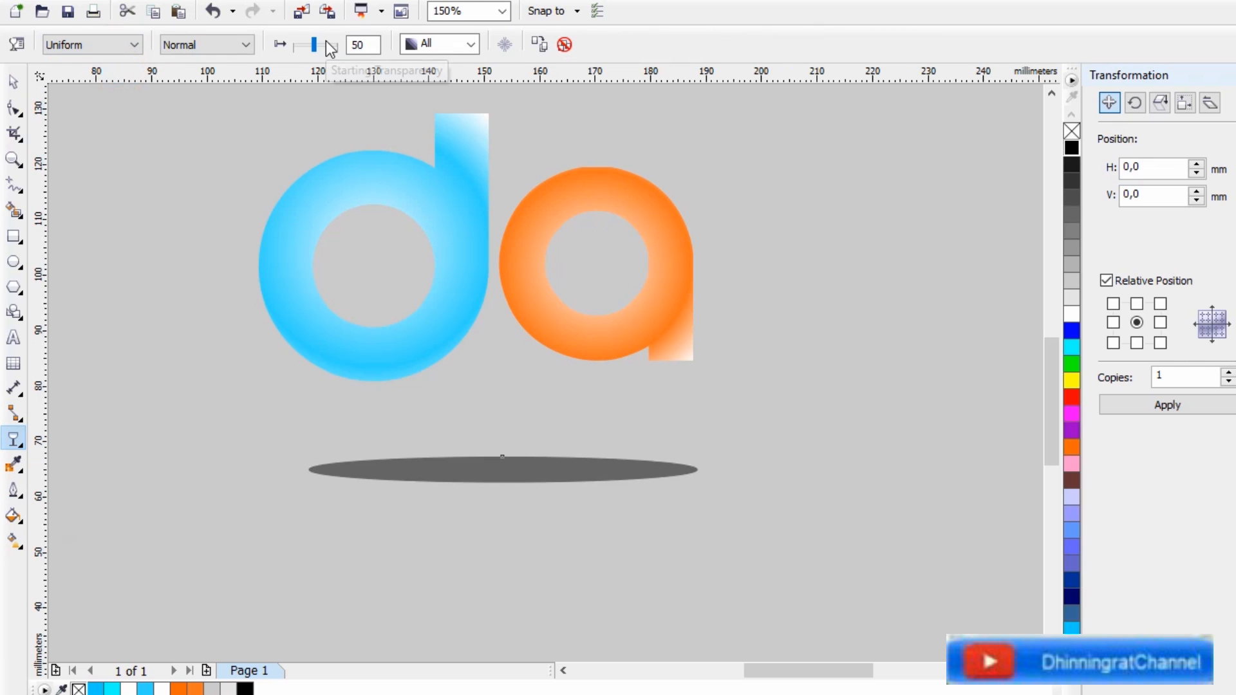
click(326, 45)
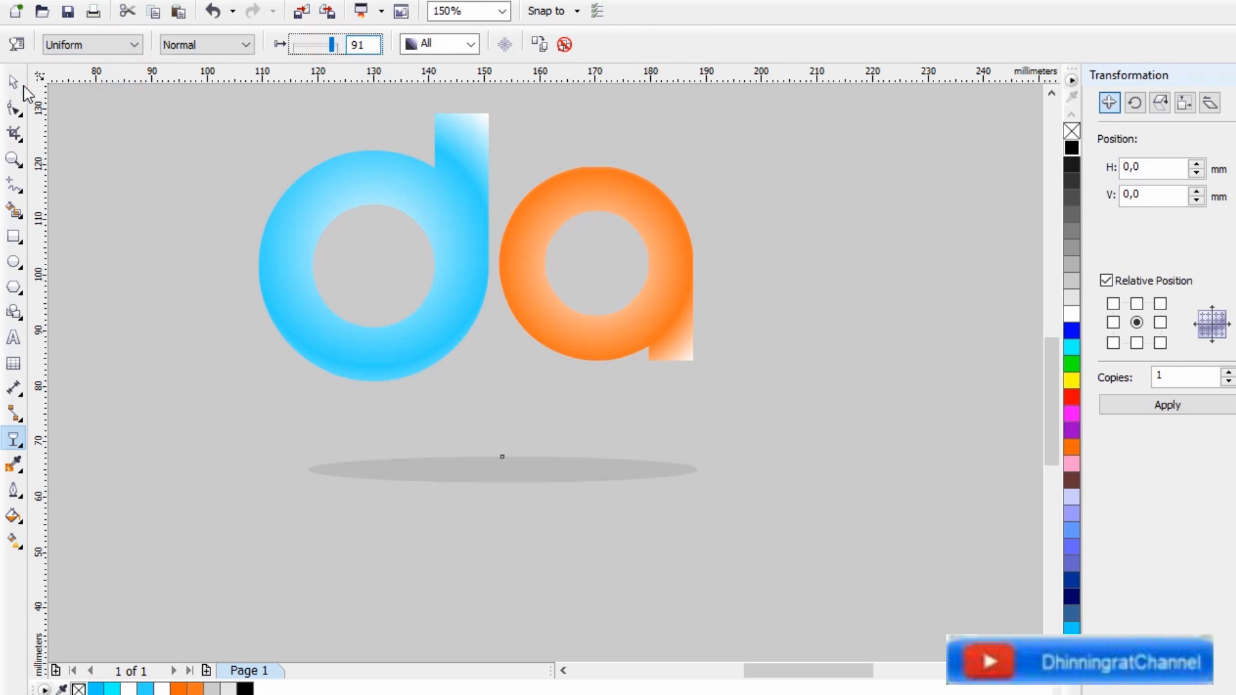
Move the ellipse up just beneath the letters as a shadow and centre the letters and ellipse together on the page
click(13, 82)
drag(499, 474, 499, 420)
click(846, 280)
scroll(419, 376, down, 1)
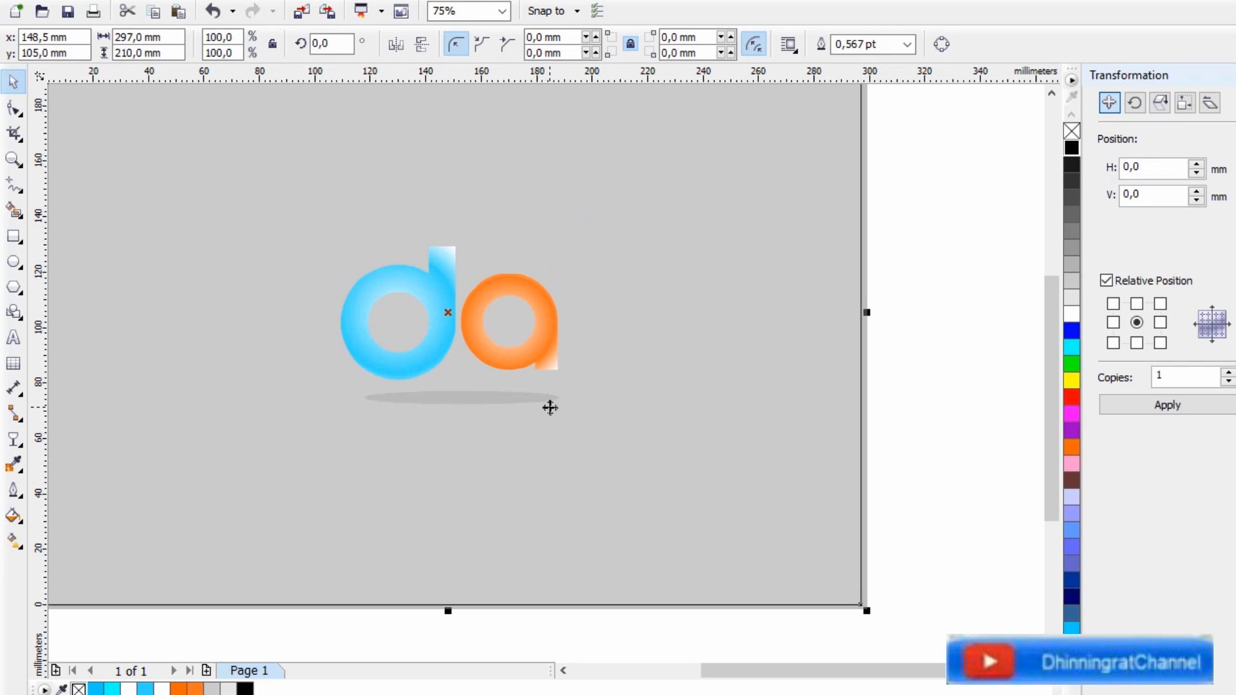
scroll(550, 408, down, 1)
drag(877, 488, 313, 255)
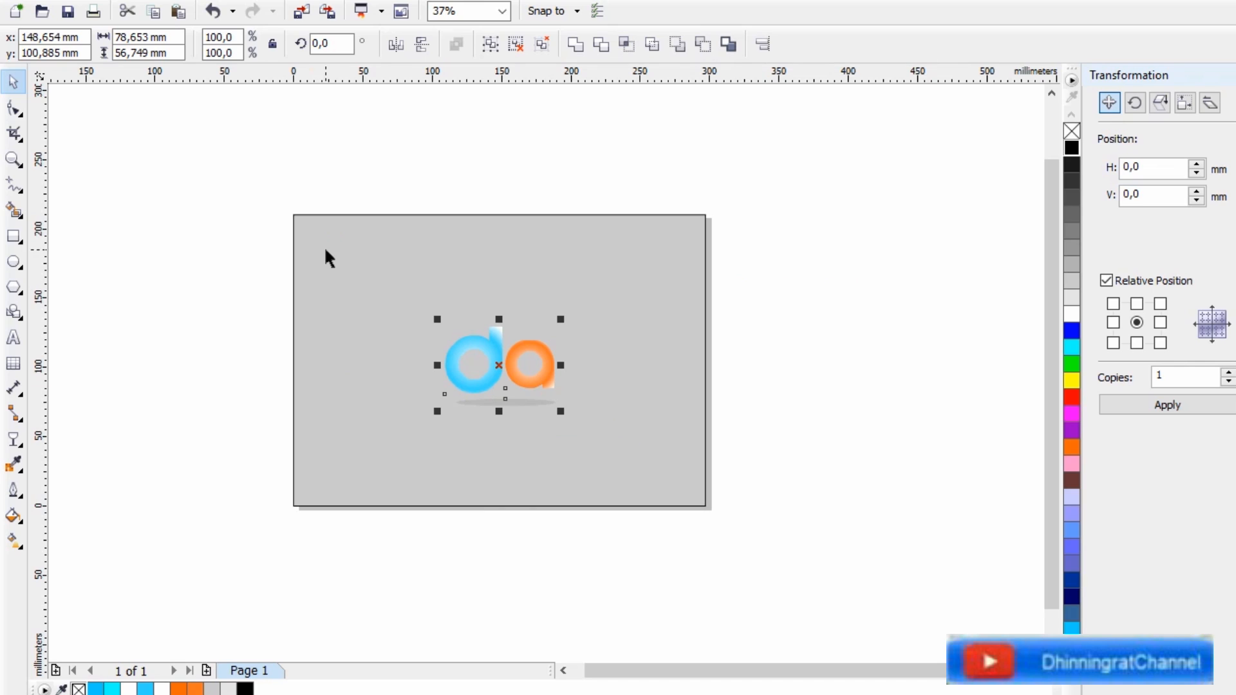
click(723, 368)
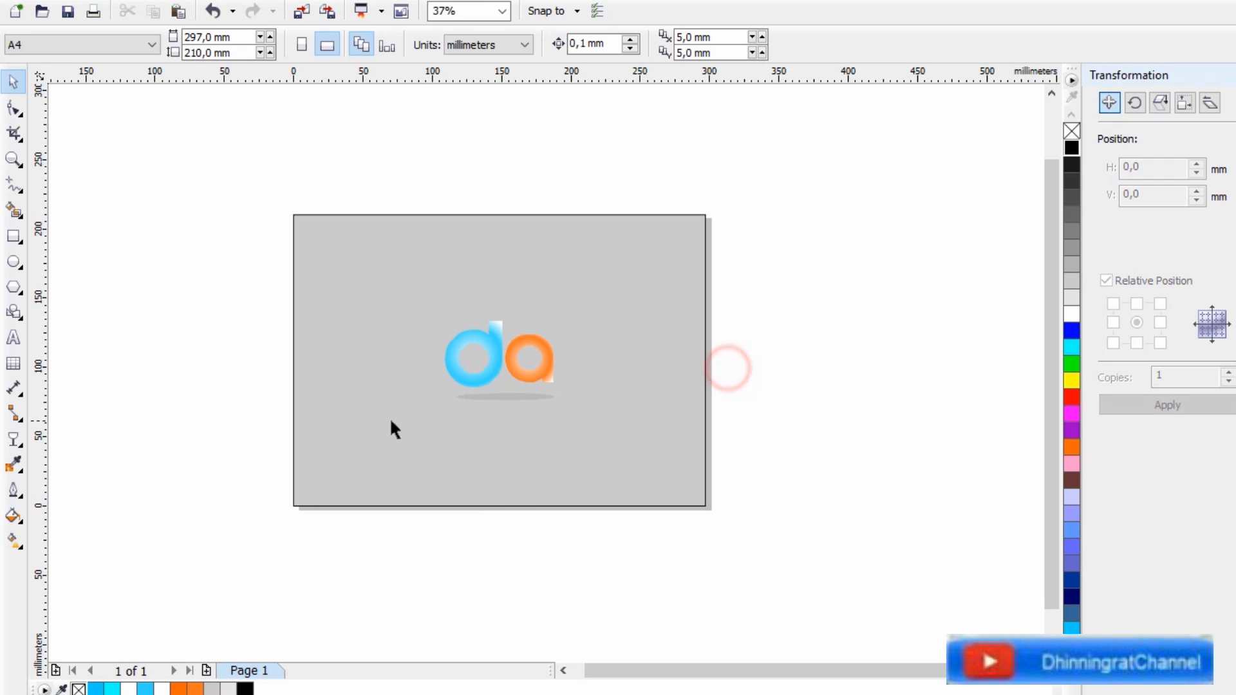
Add the text "DOWN APP" below the shadow ellipse and set its font to Velocity
scroll(562, 477, up, 1)
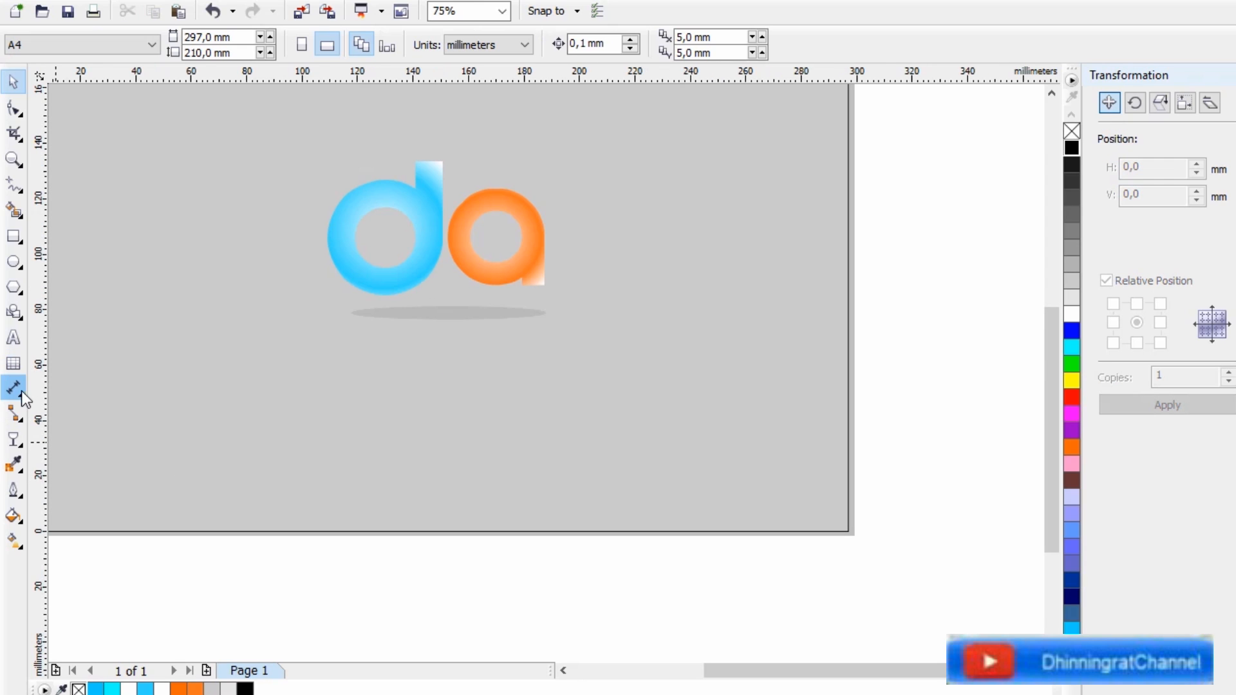
click(13, 337)
click(343, 441)
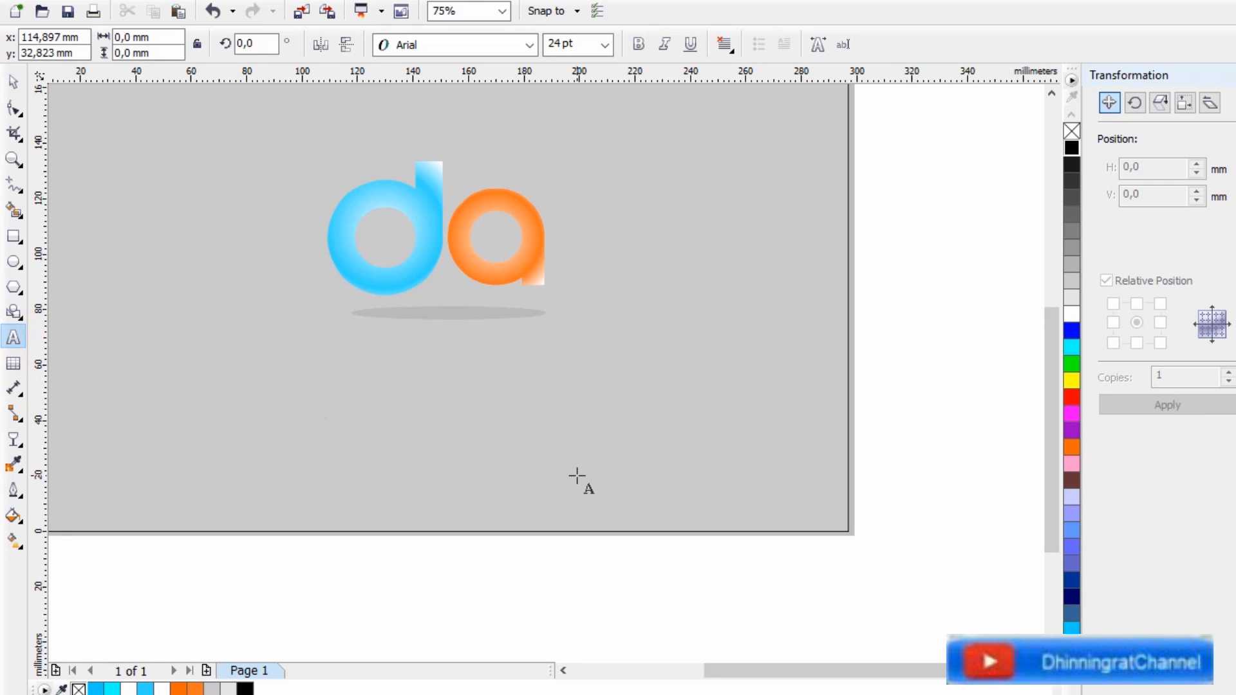
text(DOWN APP)
key(ctrl+a)
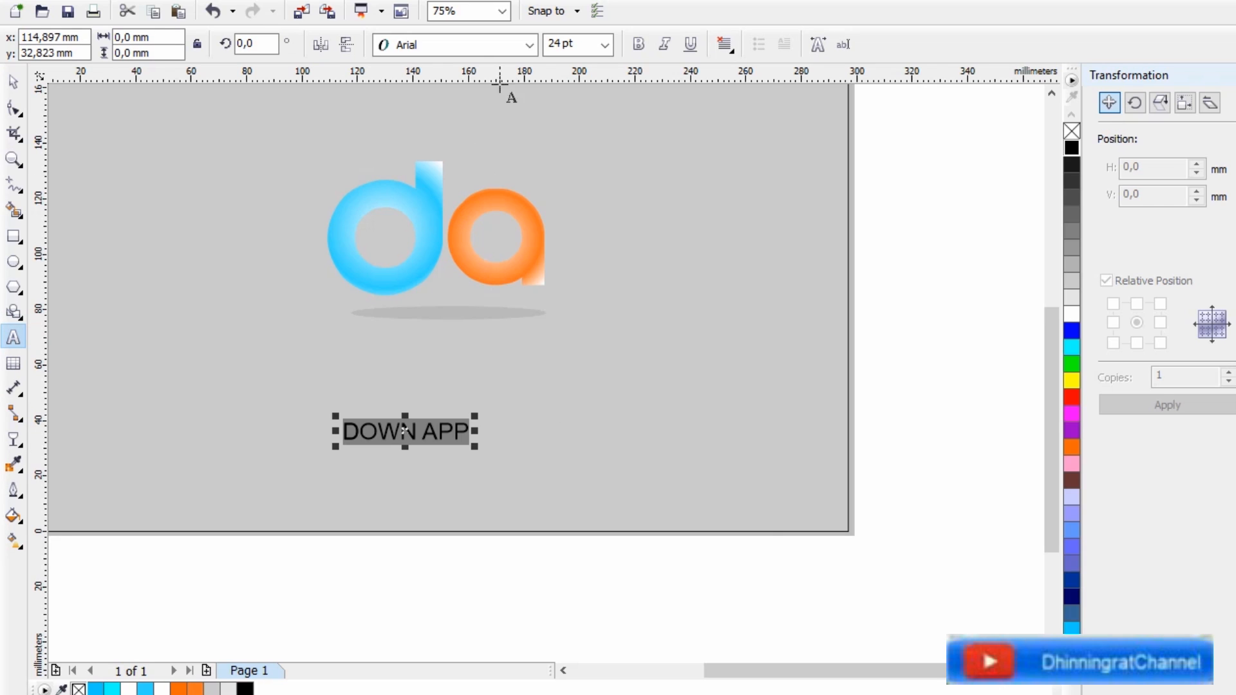
click(477, 46)
click(477, 88)
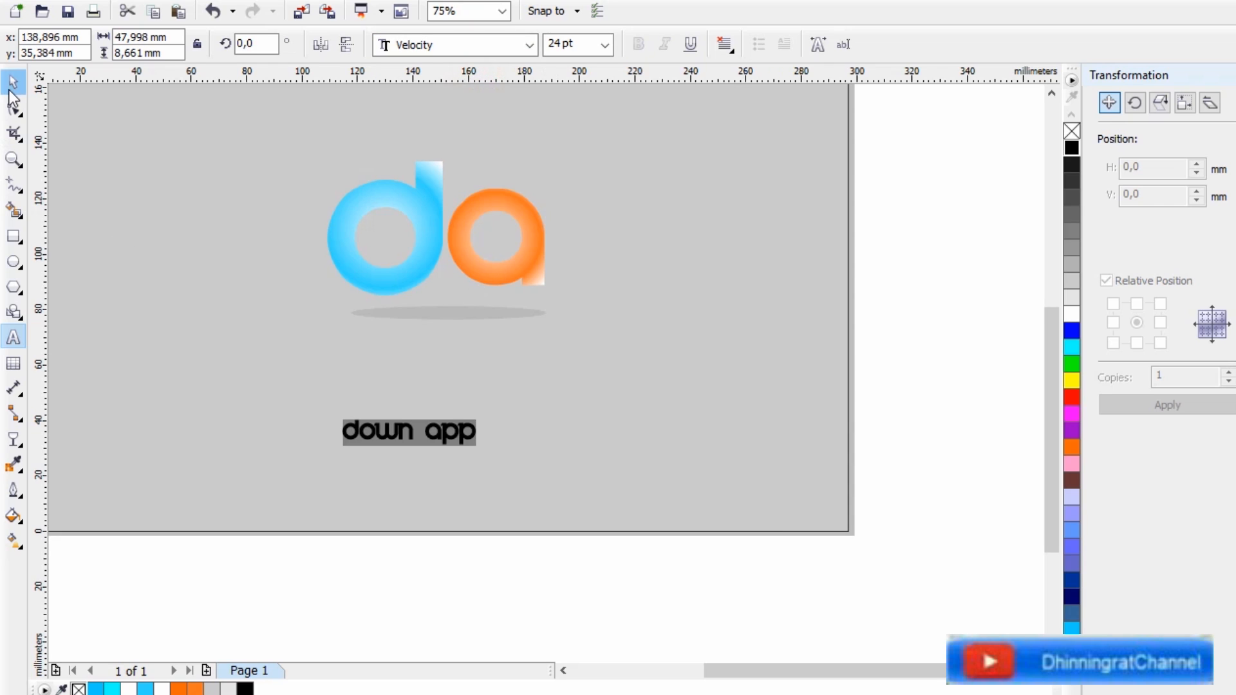
Move the "down app" text up under the shadow ellipse and recolour it dark orange
click(13, 82)
click(944, 395)
drag(443, 430, 484, 350)
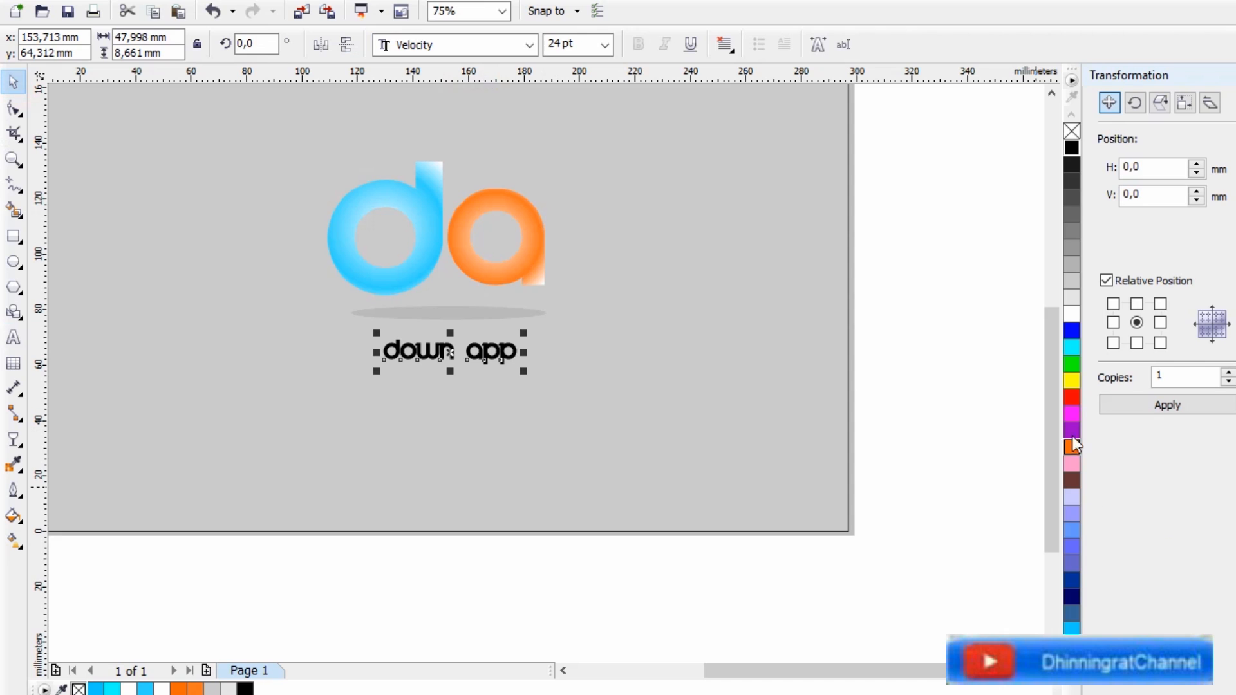
click(1072, 380)
click(871, 399)
click(486, 348)
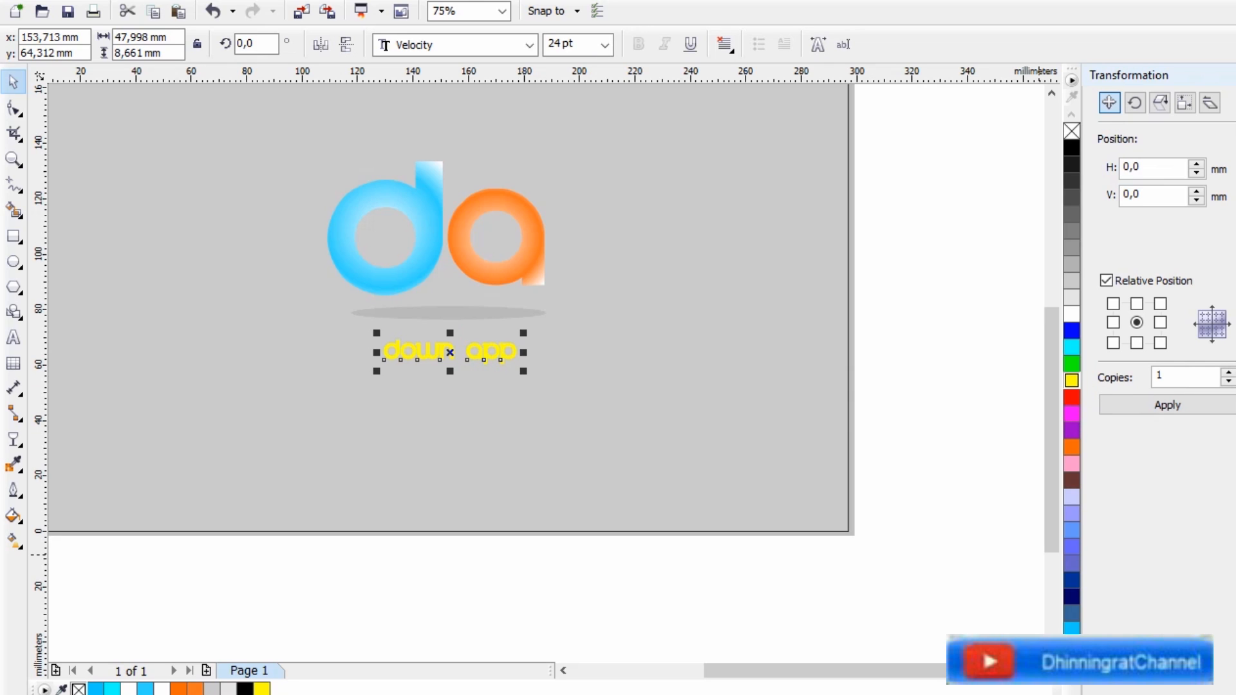
click(1157, 388)
click(914, 312)
Shift the "down app" text slightly up and left, close beneath the shadow, to about x 150.2 mm, y 68.9 mm
drag(483, 356, 473, 325)
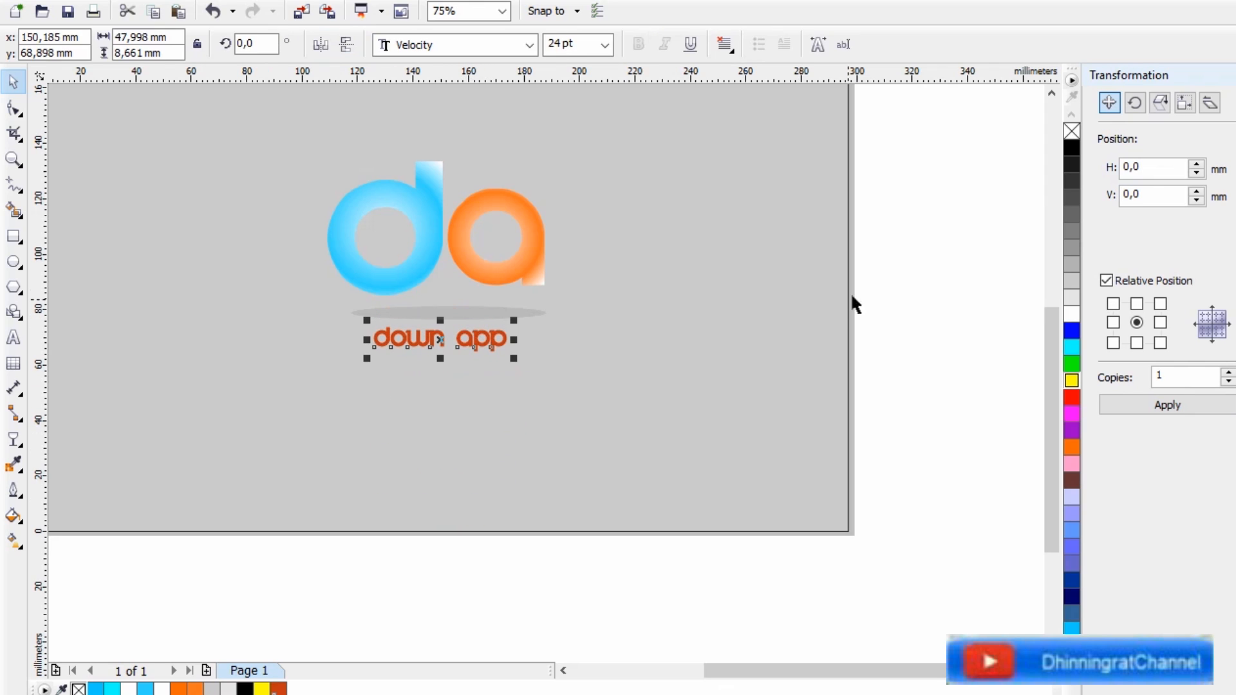
click(650, 341)
scroll(649, 339, down, 1)
scroll(474, 395, up, 1)
scroll(543, 417, up, 1)
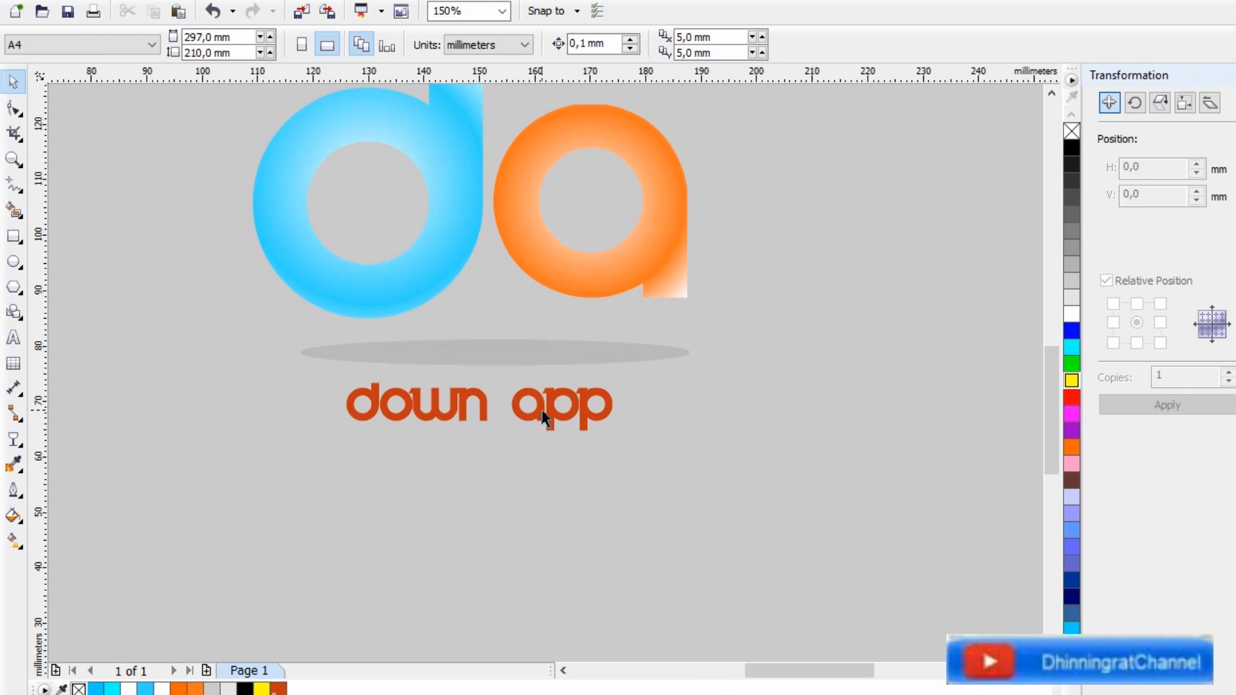
Move the "down app" text down near the lower edge of the grey background, at about x 153 mm, y 6.3 mm
click(543, 417)
scroll(668, 302, down, 1)
drag(642, 358, 633, 522)
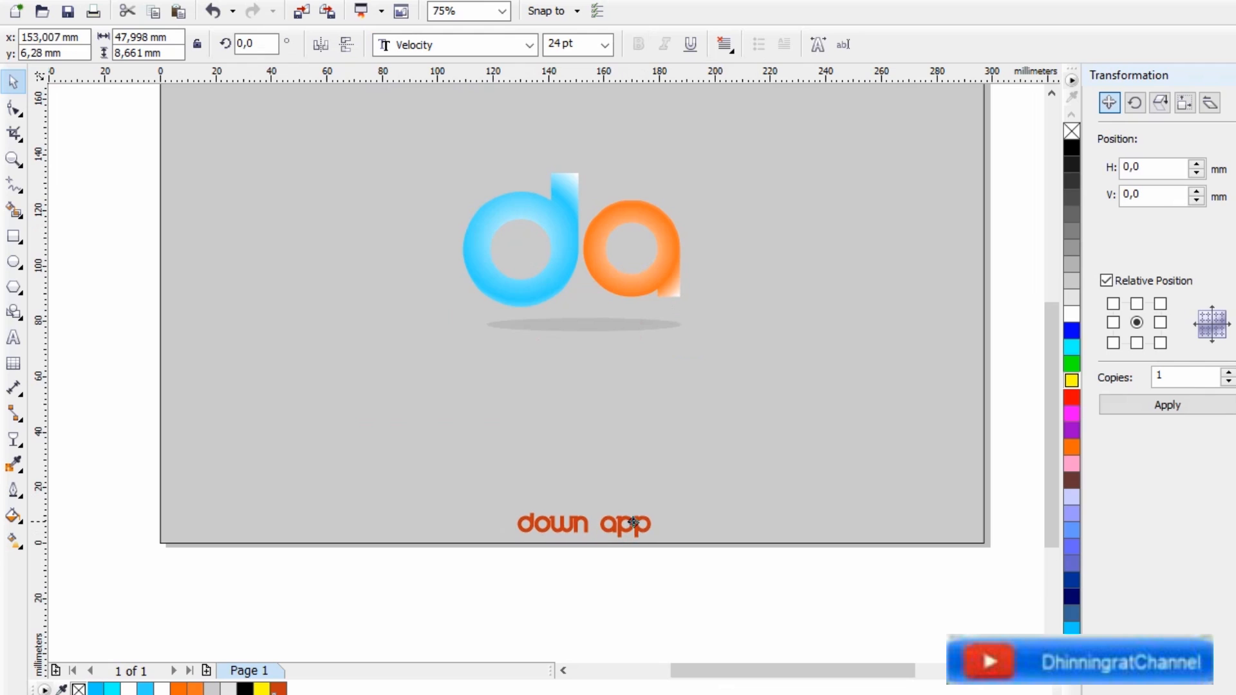
scroll(544, 493, down, 1)
click(876, 396)
Nudge the "down app" text left to about x 150.5 mm
scroll(640, 354, up, 1)
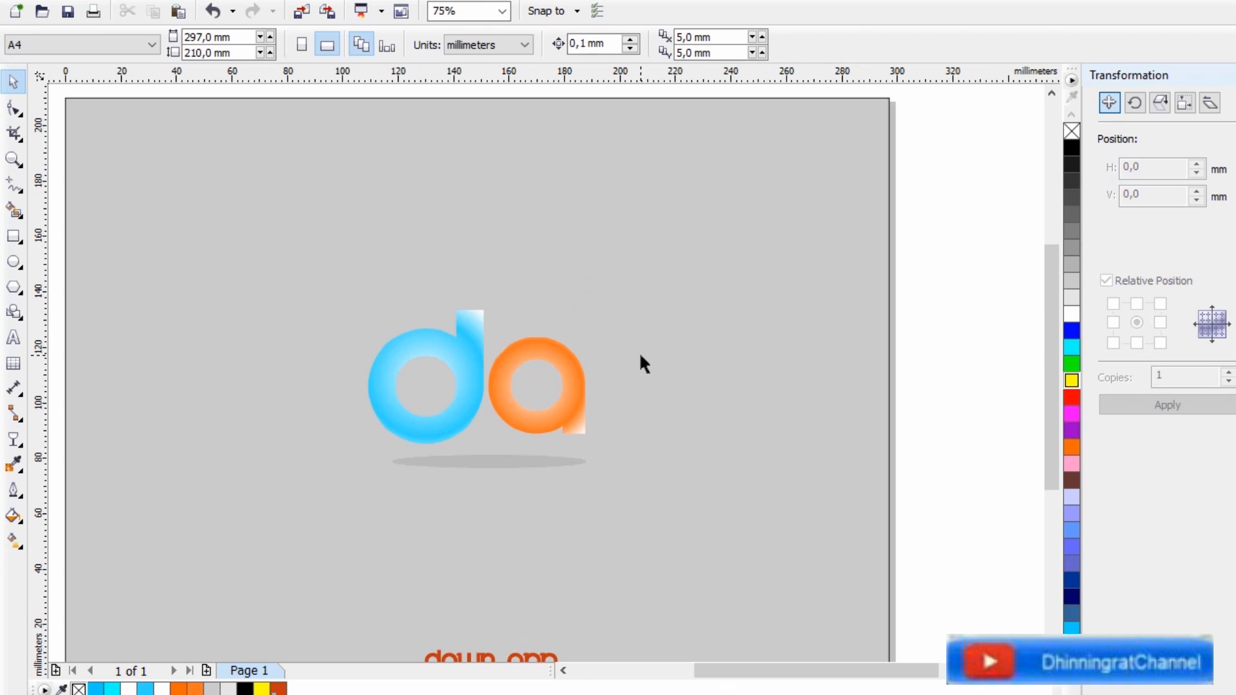
scroll(643, 365, down, 1)
scroll(552, 443, up, 1)
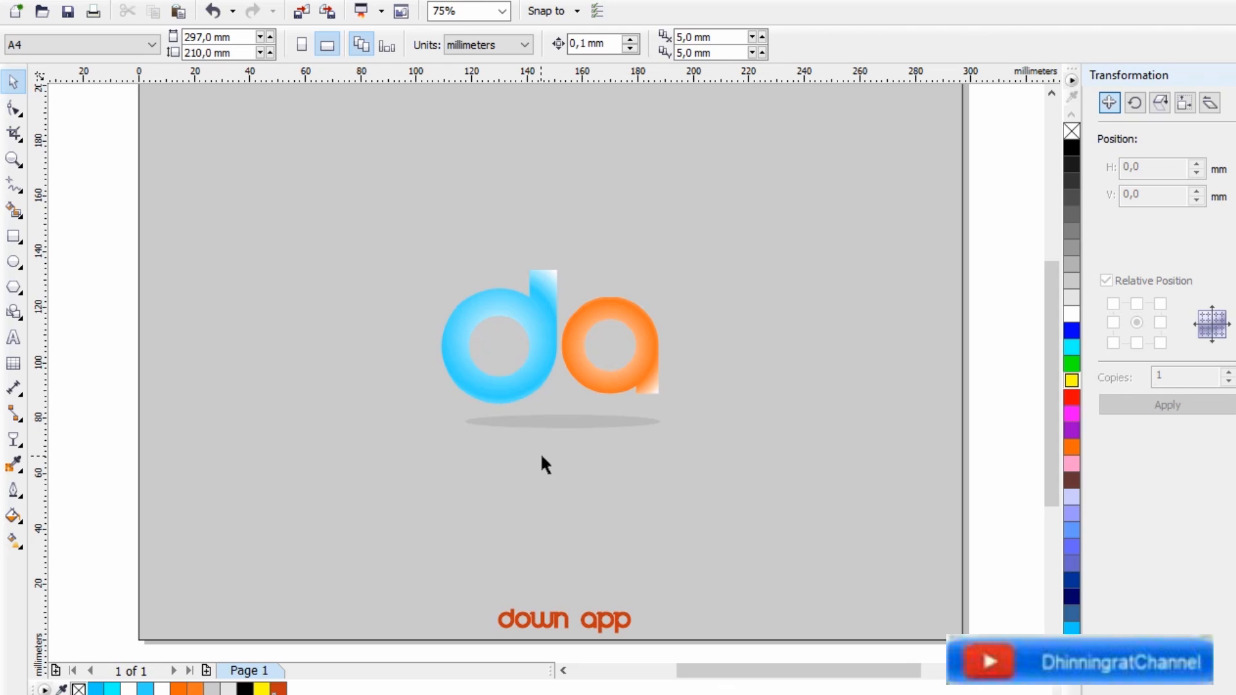
scroll(559, 333, down, 1)
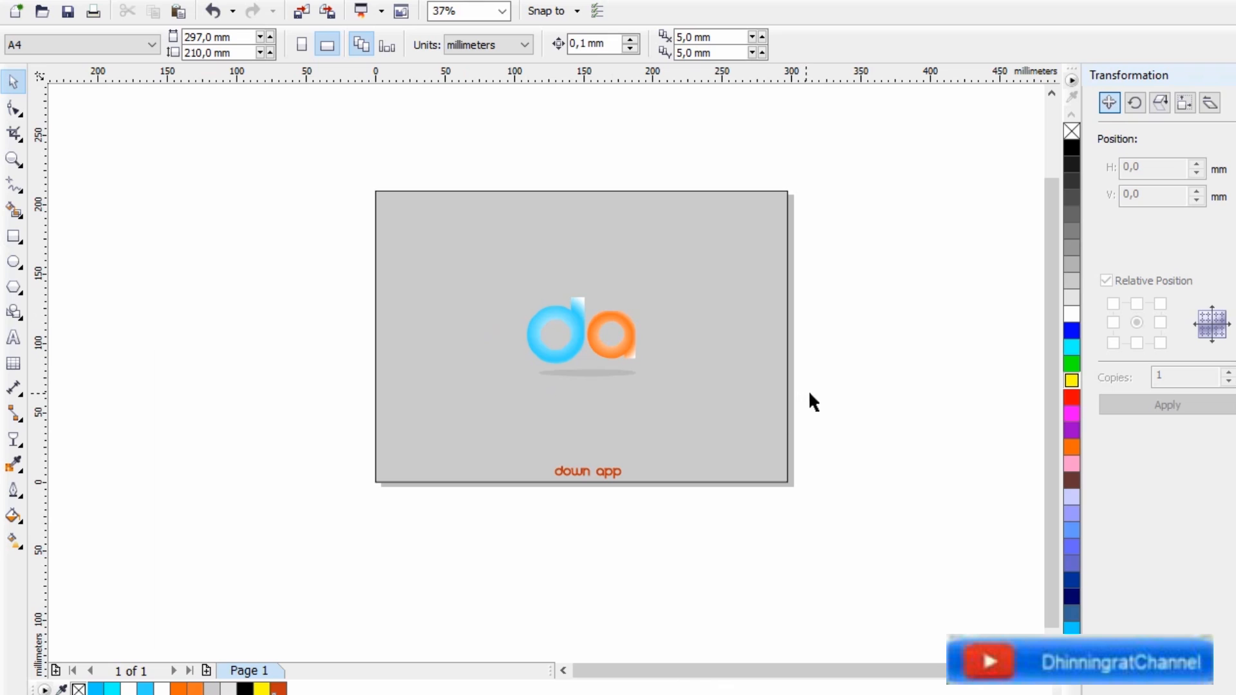
scroll(687, 324, up, 1)
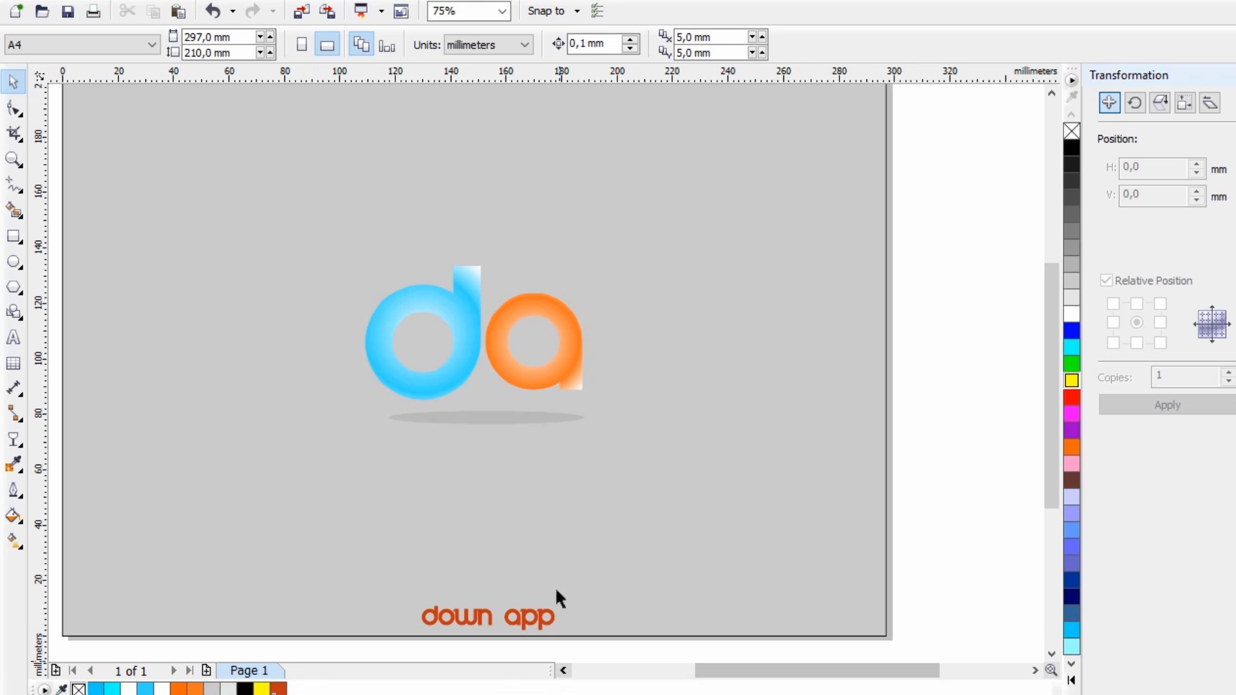
click(512, 615)
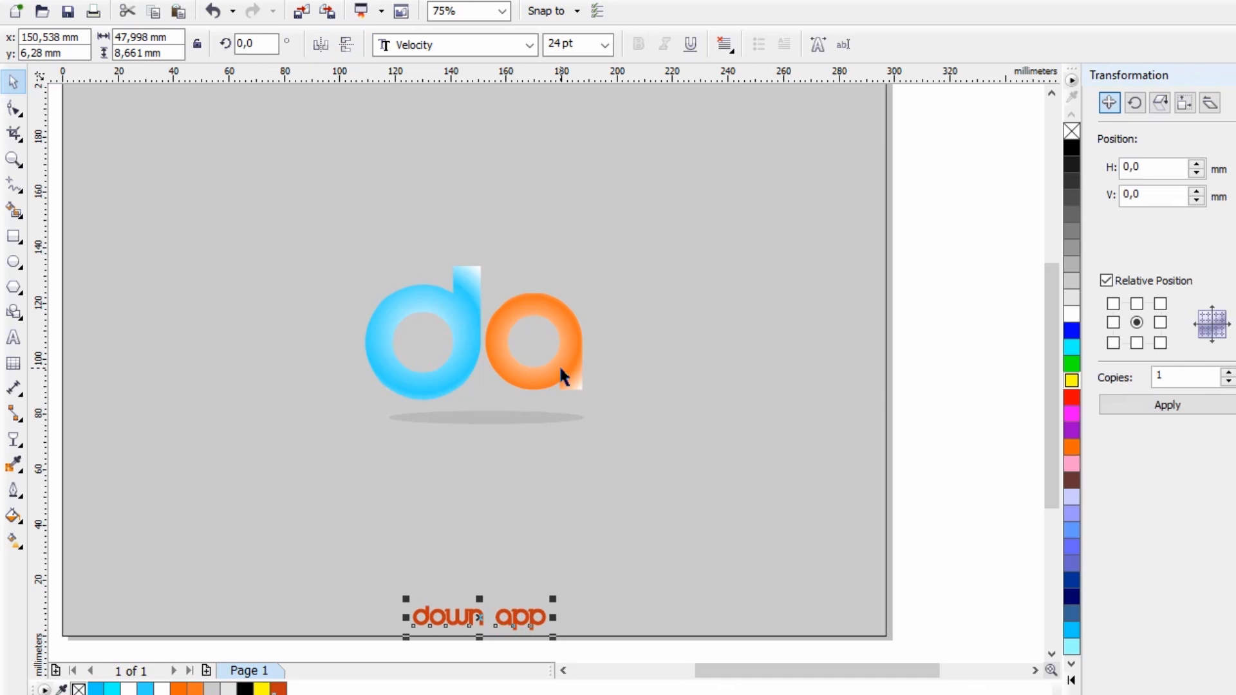
scroll(562, 375, down, 2)
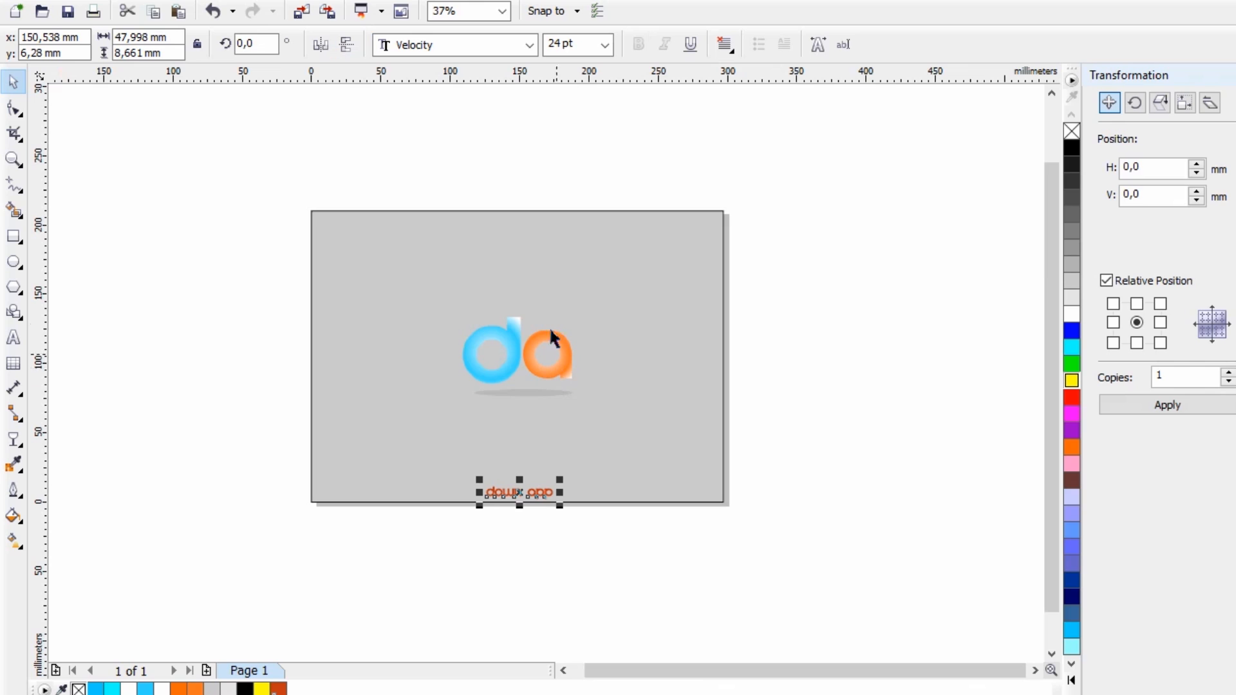
Export the logo design as a JPEG file named "LOGO 1"
click(40, 1)
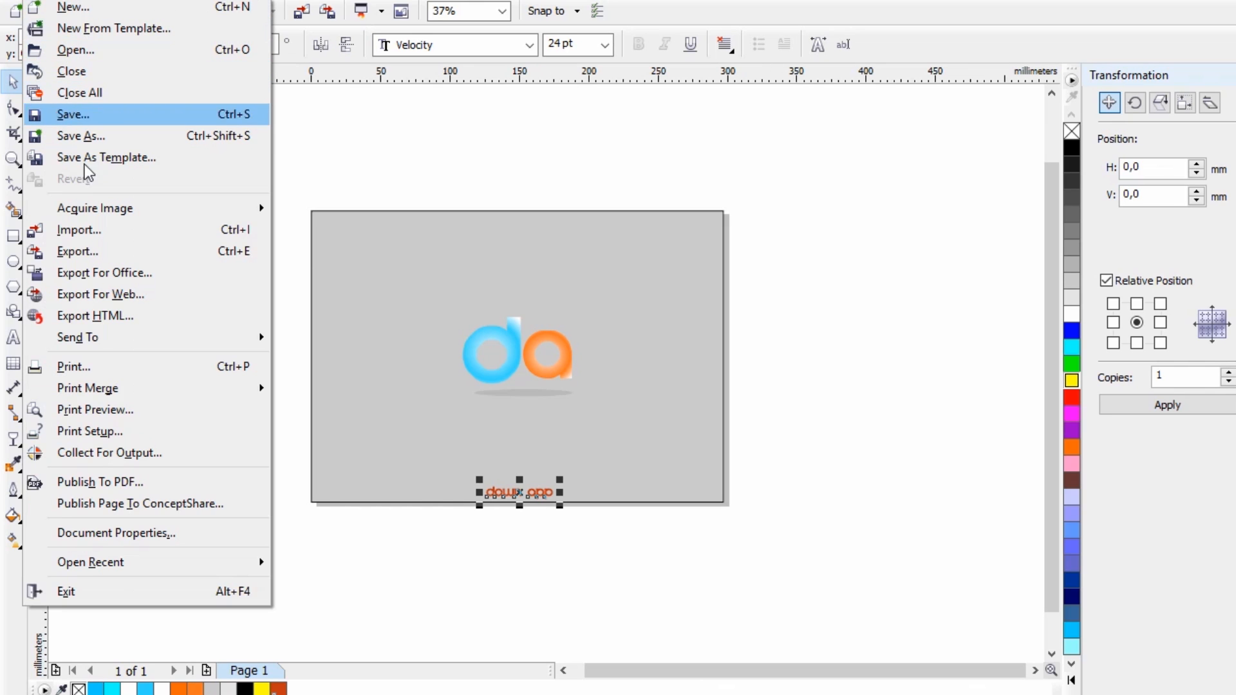
click(127, 251)
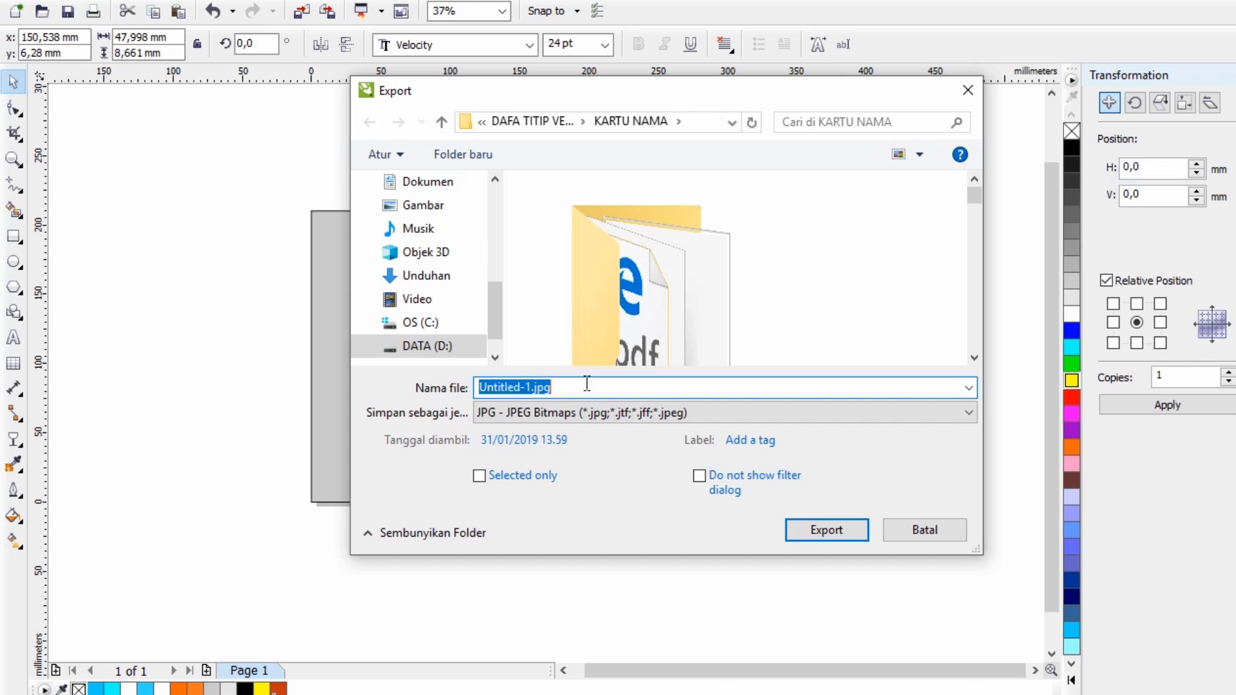
text(LOGO)
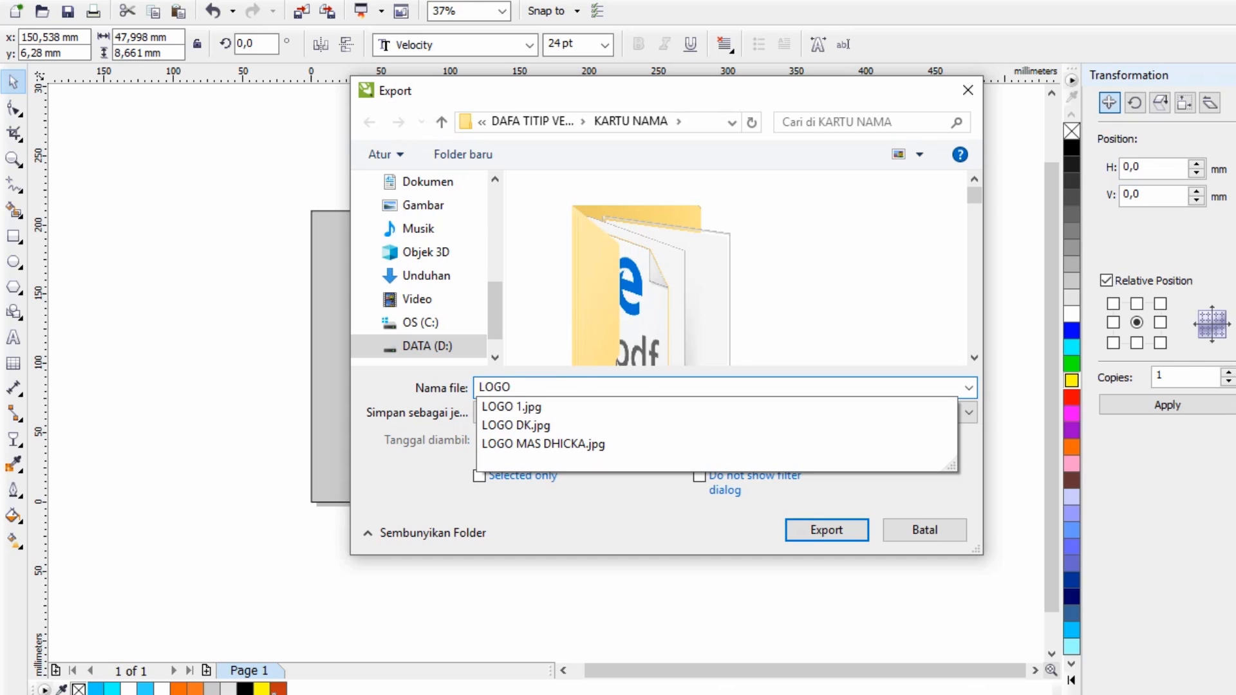
text( n)
key(BackSpace)
text(1)
key(Return)
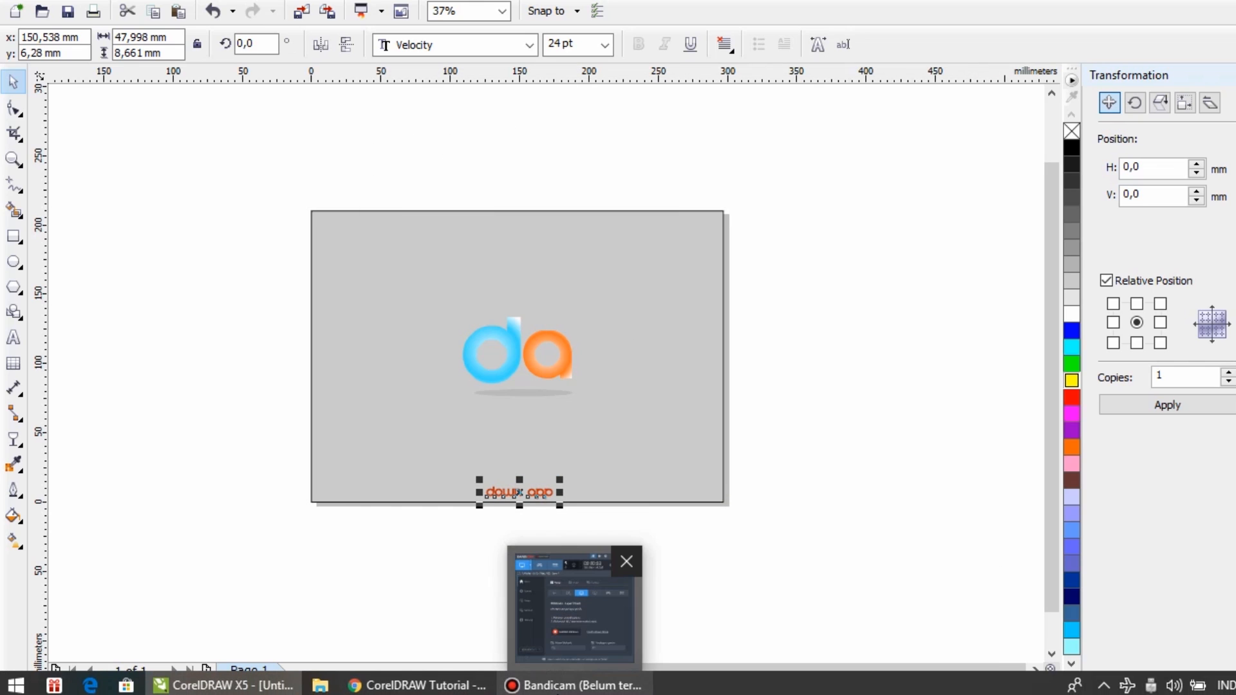
click(564, 680)
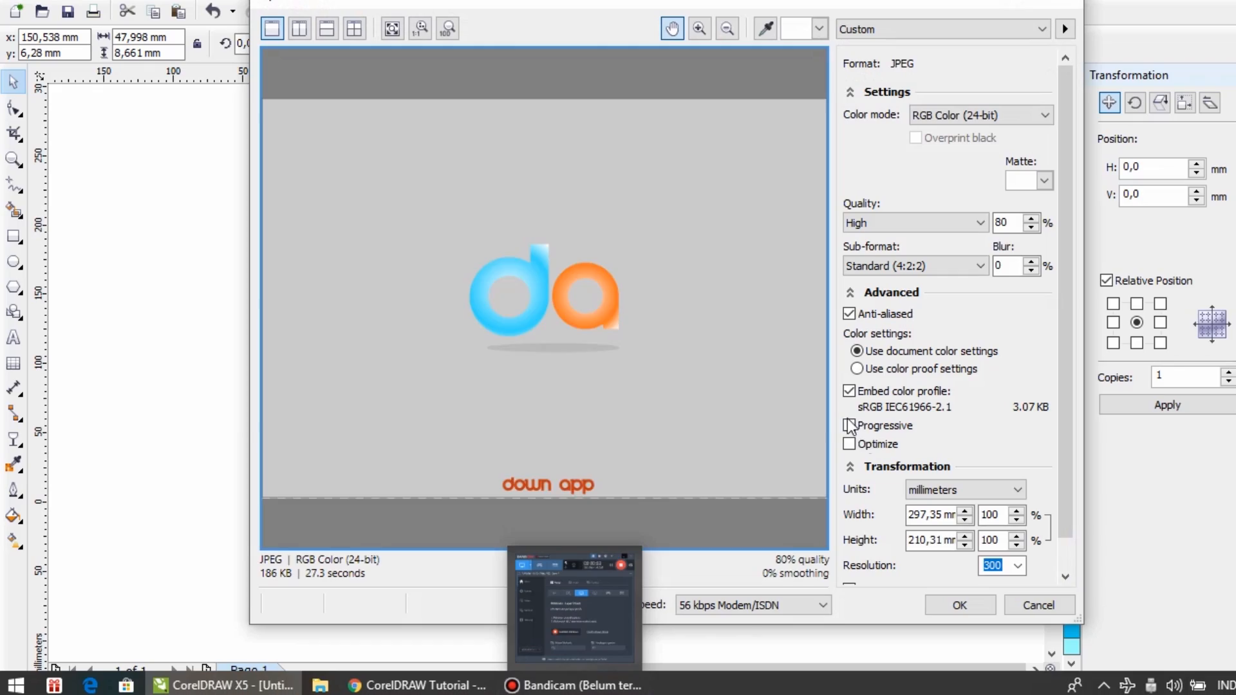